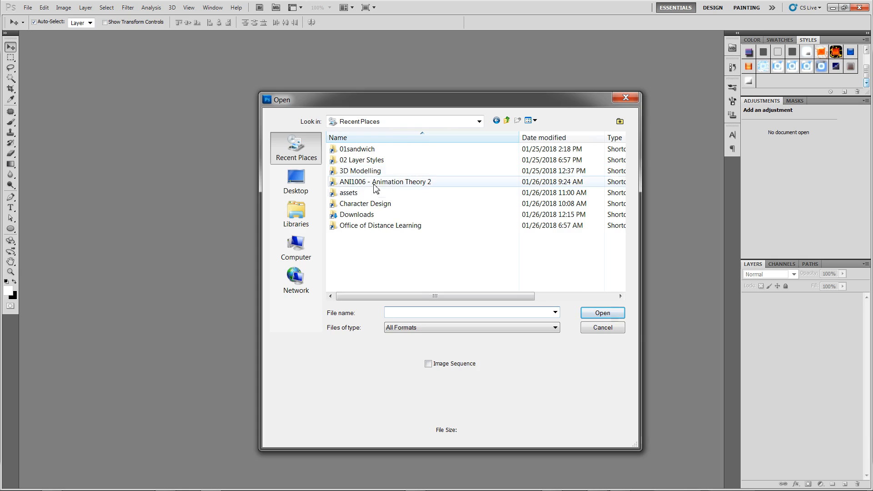
# Open the Doge image from the Downloads folder
pyautogui.click(369, 218)
pyautogui.press('d')
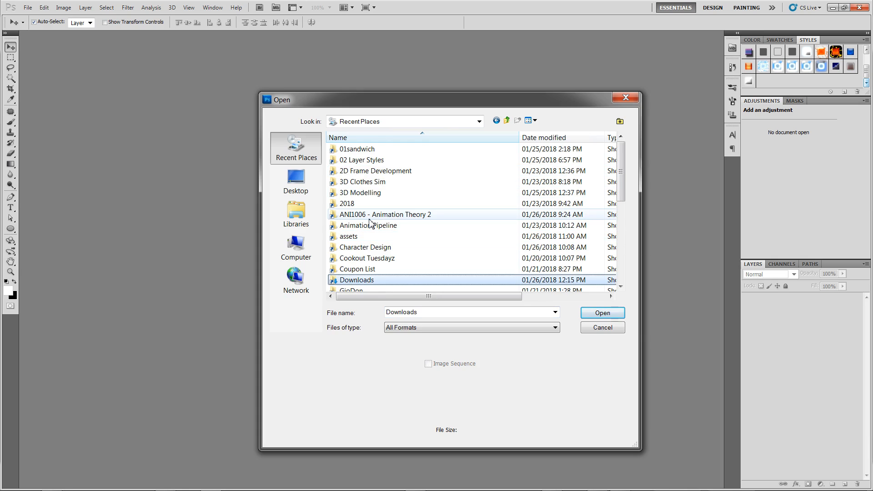
pyautogui.press('Return')
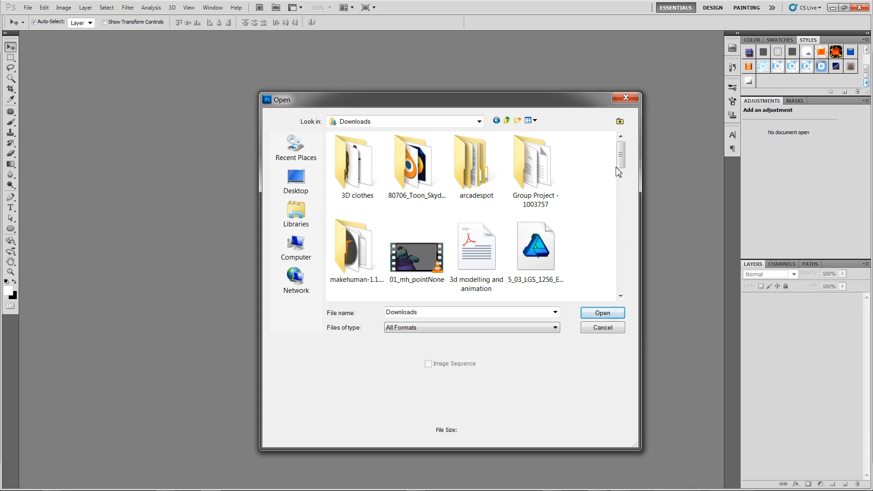
pyautogui.moveTo(618, 172); pyautogui.dragTo(616, 197)
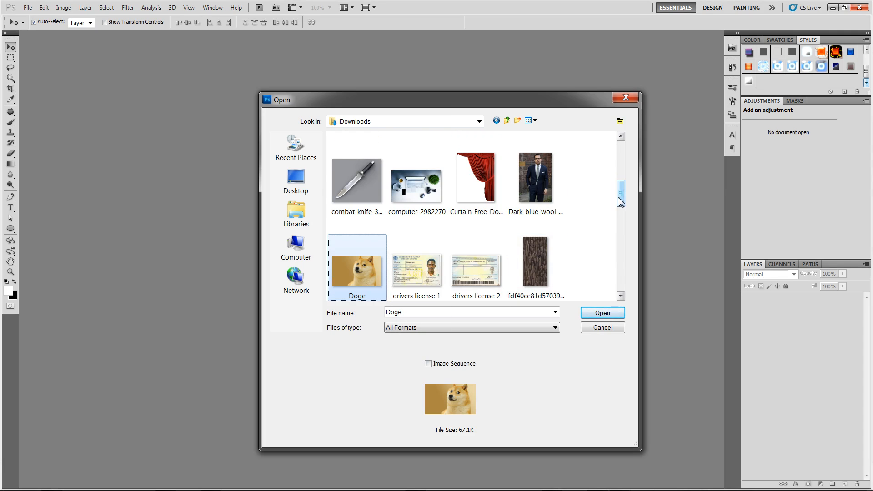
pyautogui.moveTo(620, 202); pyautogui.dragTo(621, 288)
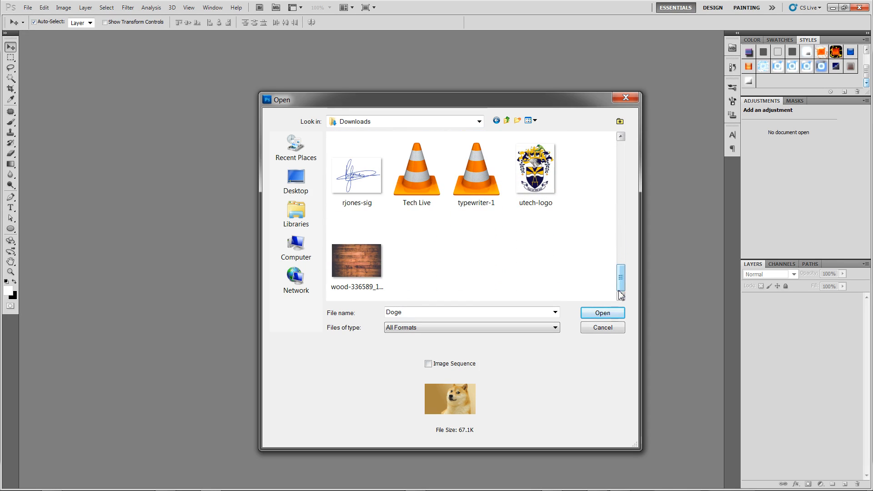
pyautogui.click(607, 313)
# Switch to Chrome and try to save the grey suit photo to Downloads with the All Files type
pyautogui.hotkey('alt', 'Tab')
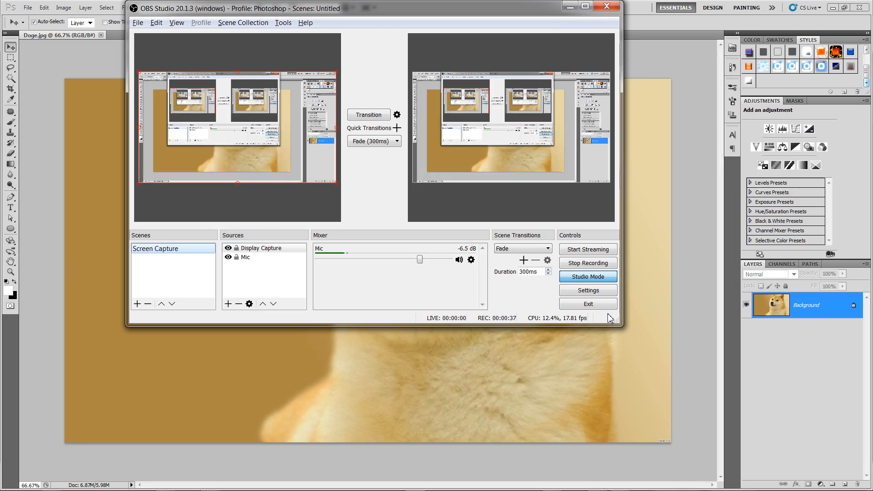
pyautogui.hotkey('alt', 'Tab')
pyautogui.hotkey('alt', 'Tab')
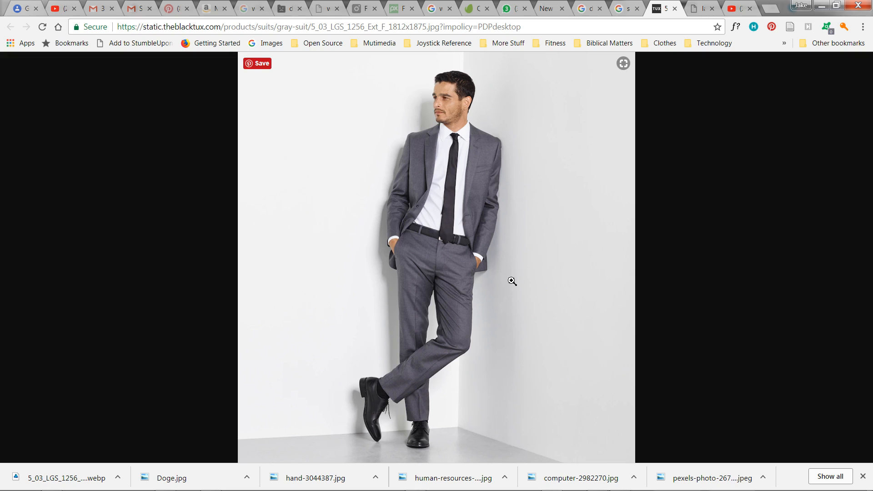
pyautogui.rightClick(511, 281)
pyautogui.click(539, 299)
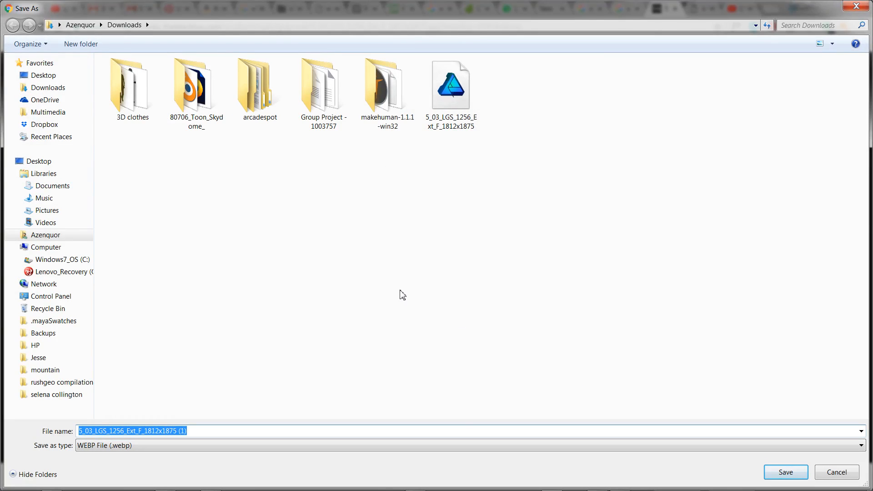
pyautogui.click(311, 446)
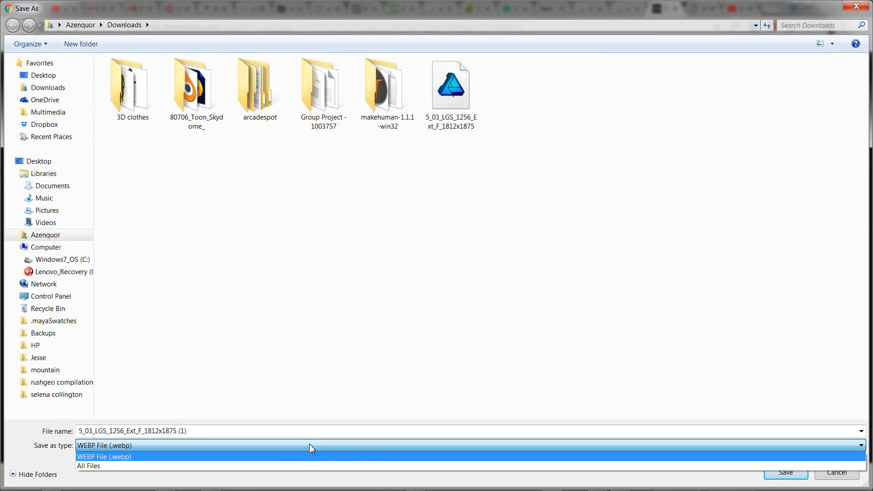
pyautogui.click(293, 463)
pyautogui.press('Return')
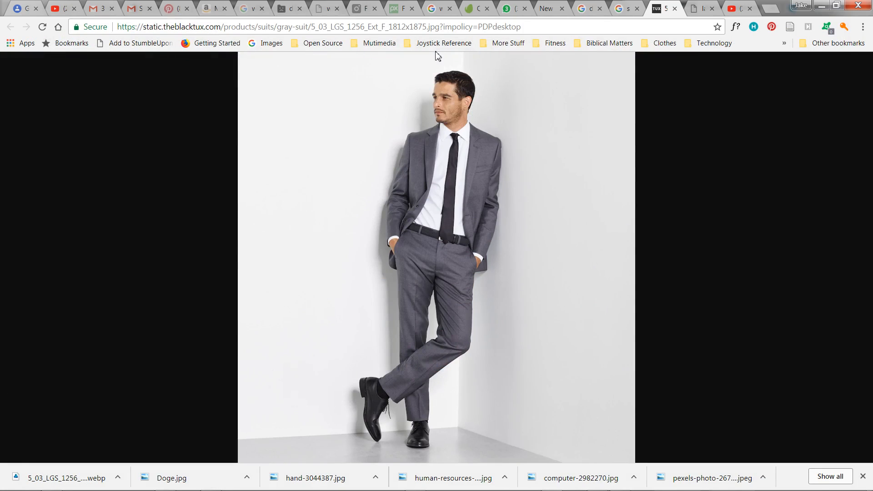
# Remove "?impolicy=PDPdesktop" from the suit photo's address, reload it, and save the photo to Downloads as a JPEG image
pyautogui.moveTo(440, 28); pyautogui.dragTo(586, 40)
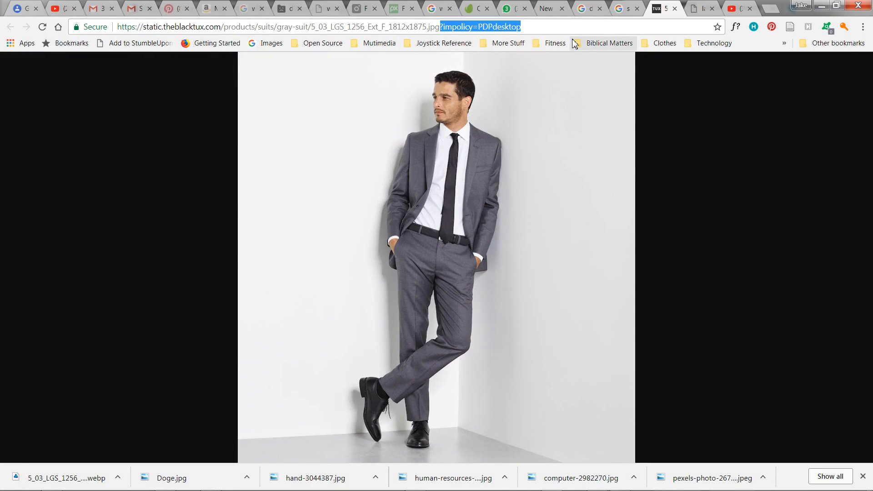
pyautogui.press('BackSpace')
pyautogui.press('Return')
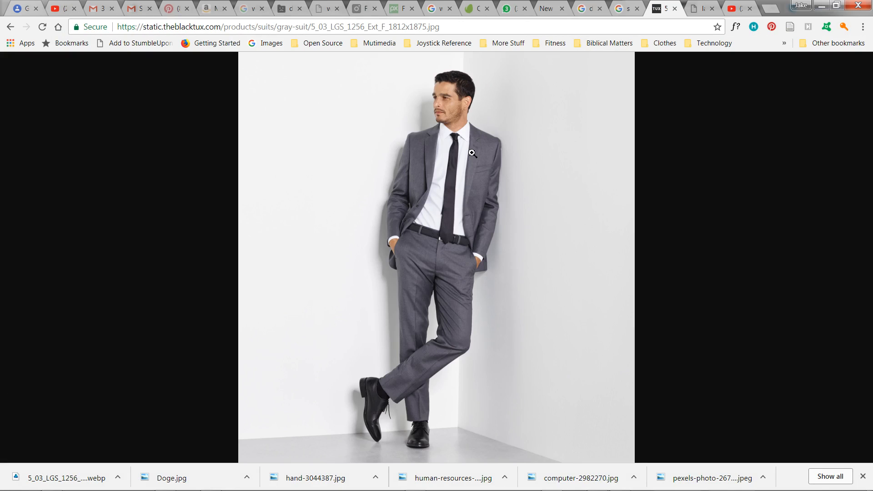
pyautogui.rightClick(472, 153)
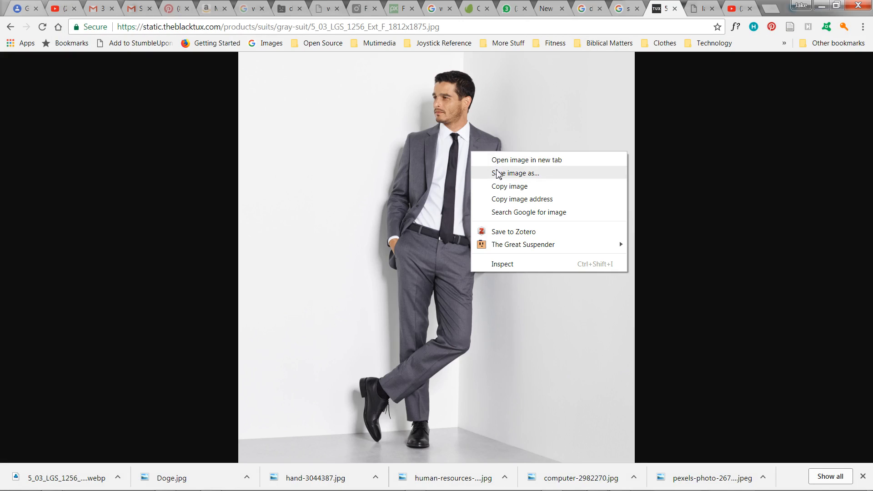
pyautogui.click(496, 169)
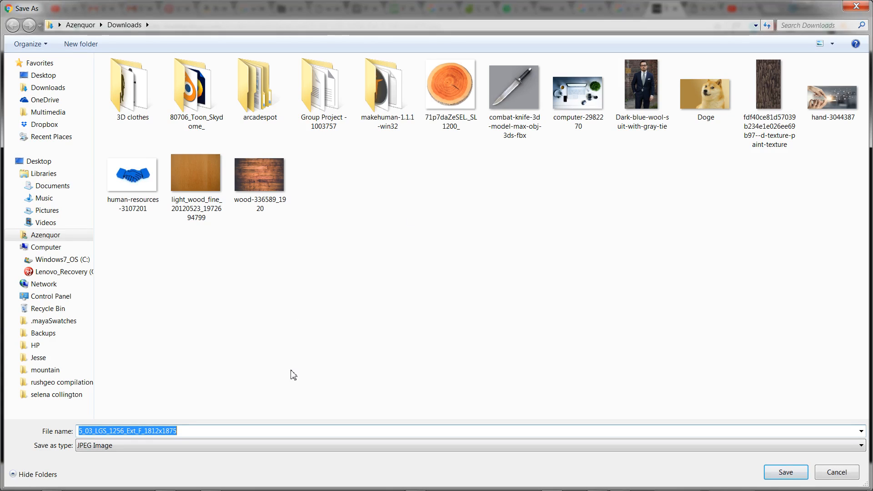
pyautogui.press('Return')
# Switch to Photoshop and try to open the 5_03_LGS_1256_Ext_F_1812x1875 image from the Downloads folder
pyautogui.hotkey('alt', 'Tab')
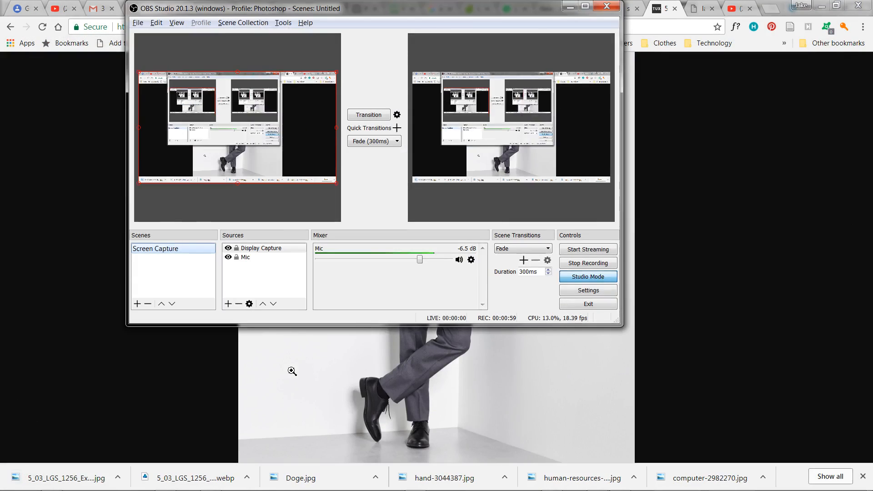
pyautogui.hotkey('alt', 'Tab')
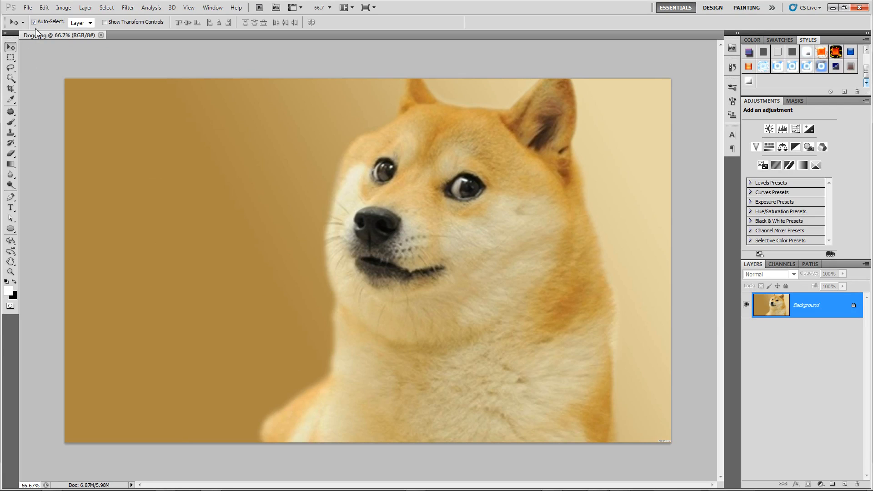
pyautogui.hotkey('alt', 'Tab')
pyautogui.hotkey('alt', 'Tab')
pyautogui.hotkey('alt', 'Tab')
pyautogui.click(28, 8)
pyautogui.click(36, 26)
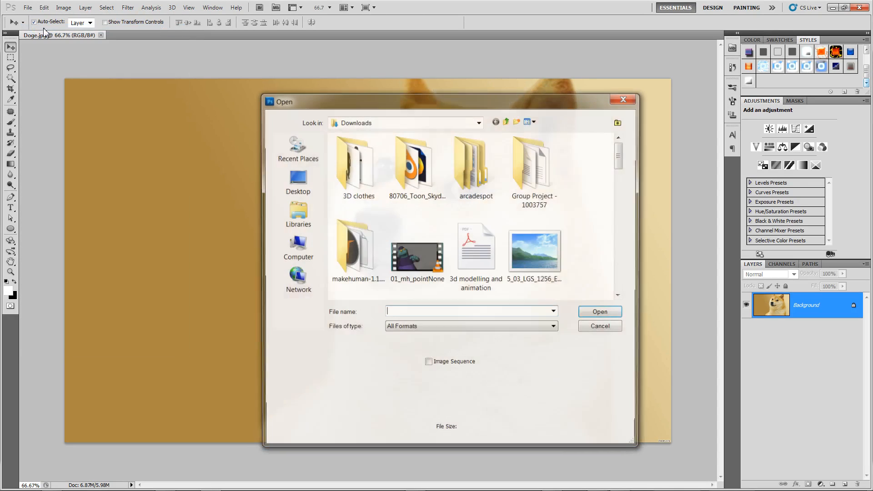
pyautogui.click(535, 252)
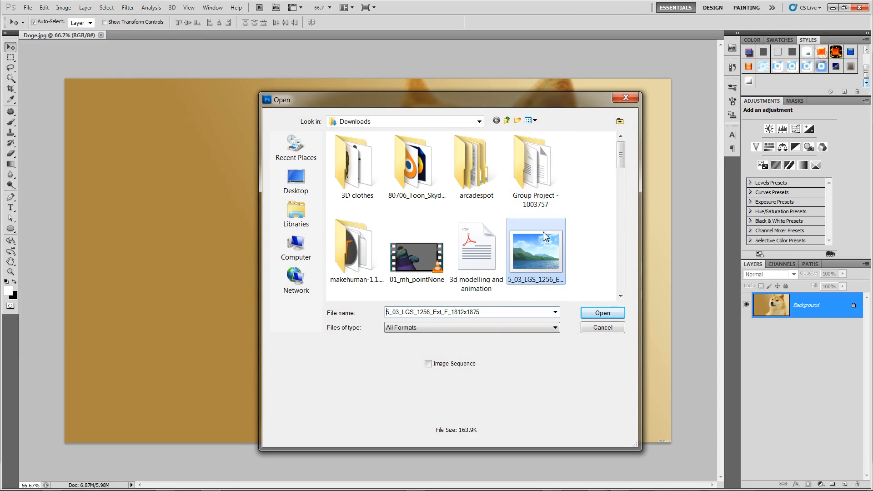
pyautogui.click(599, 313)
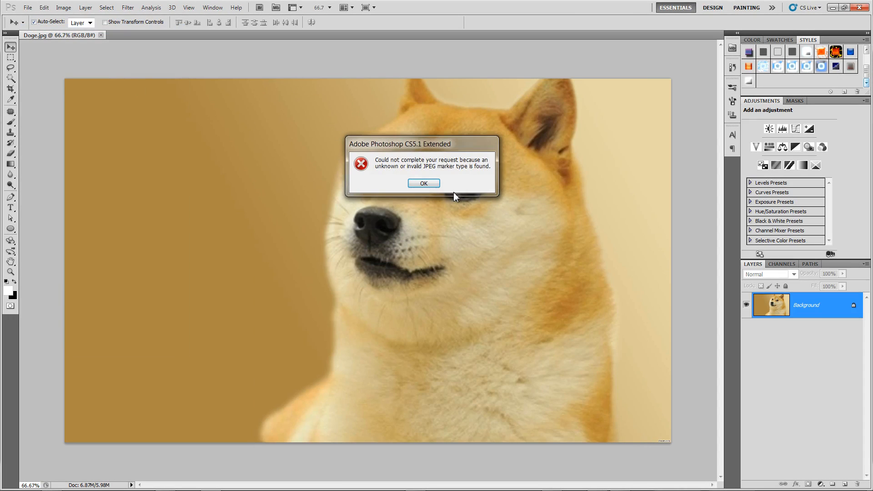
pyautogui.click(423, 183)
# Switch to Chrome, show the downloaded 5_03_LGS_1256_Ext_F_1812x1875 JPG in its folder, and delete that file
pyautogui.hotkey('alt', 'Tab')
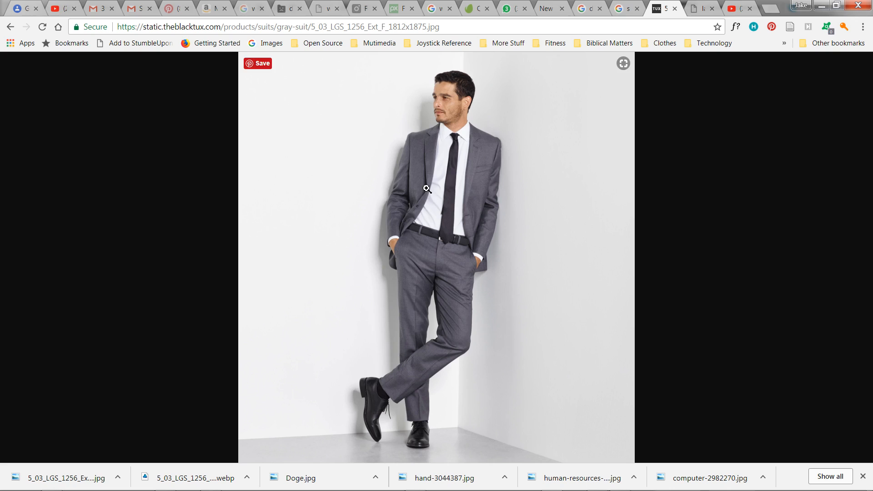
pyautogui.click(118, 477)
pyautogui.click(150, 439)
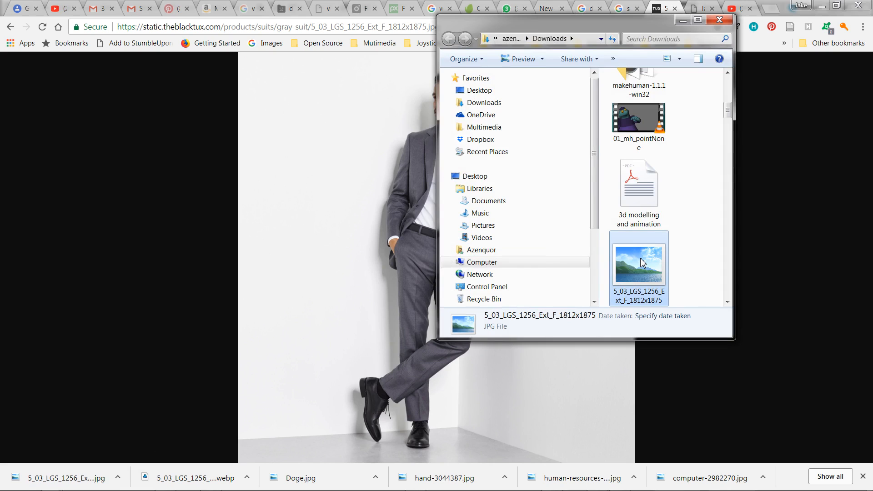
pyautogui.press('Delete')
pyautogui.click(471, 290)
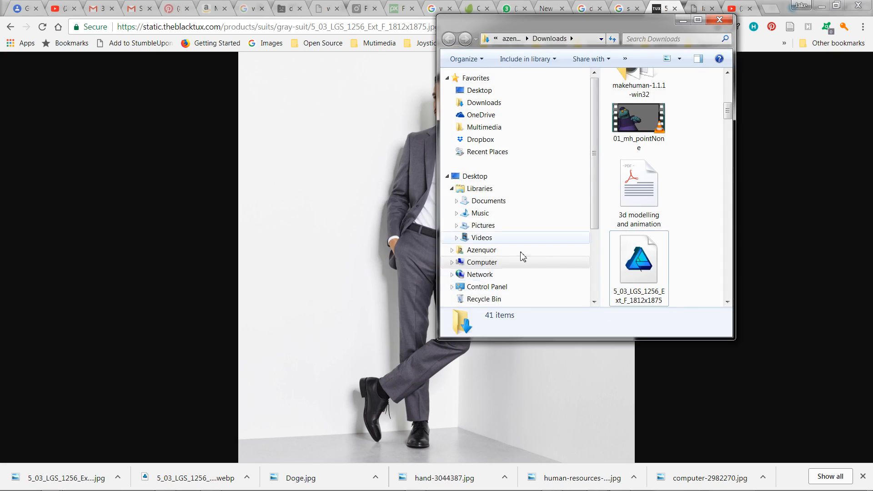
pyautogui.click(258, 63)
pyautogui.click(526, 97)
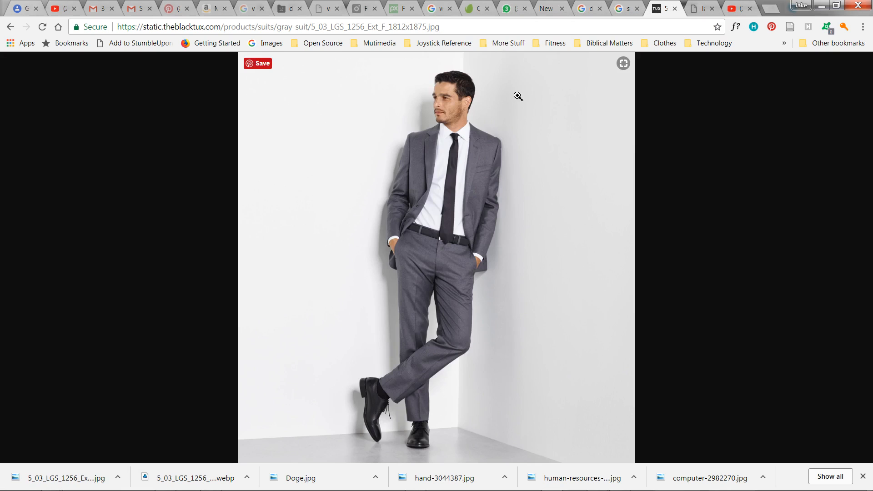
# Look through the Google suit image results for another photo and open the Hawes & Curtis grey and light blue suit at full size
pyautogui.click(617, 10)
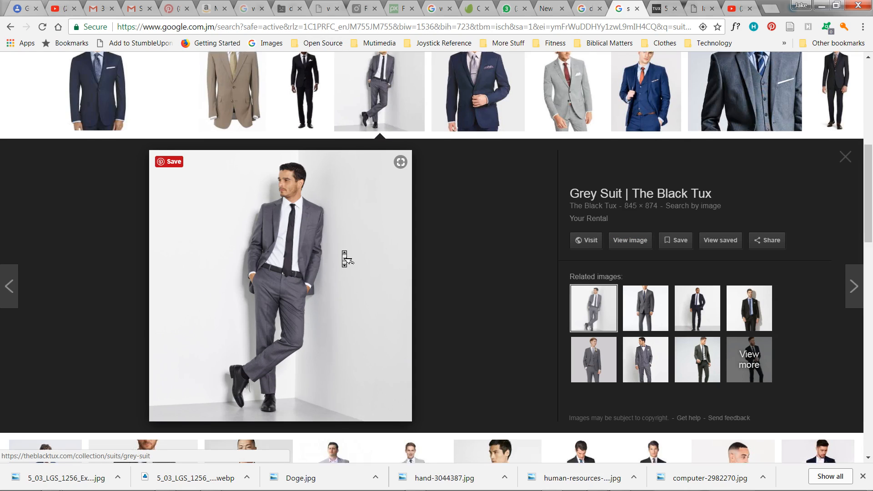
pyautogui.scroll(-1, 515, 289)
pyautogui.click(646, 274)
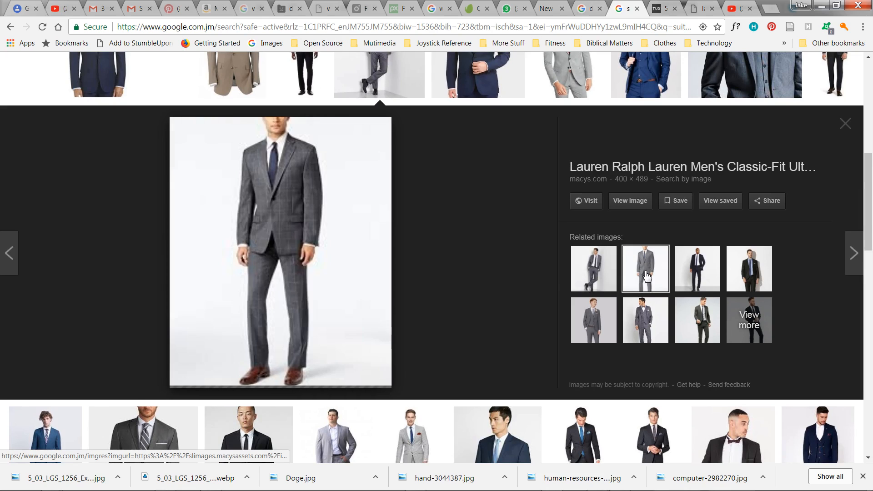
pyautogui.click(643, 314)
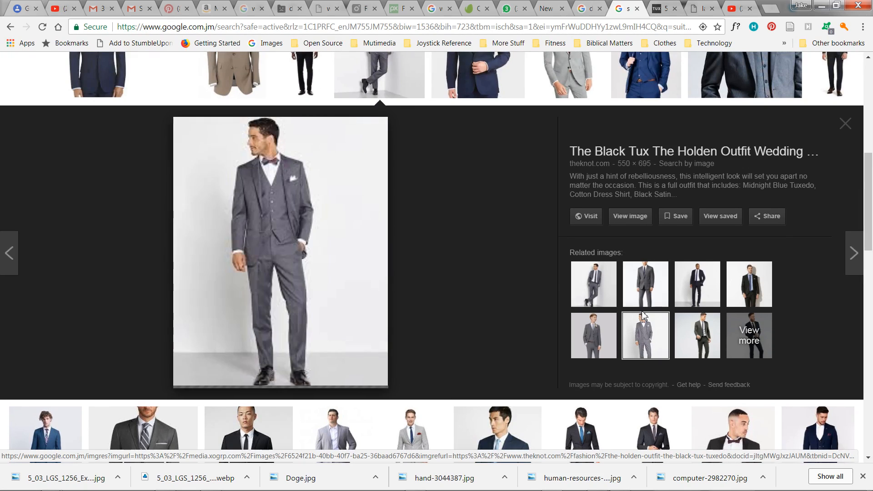
pyautogui.click(591, 334)
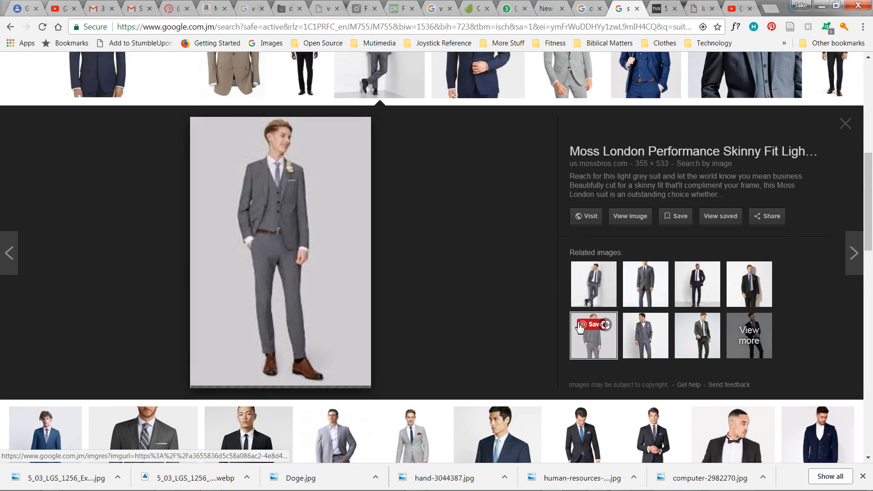
pyautogui.click(433, 281)
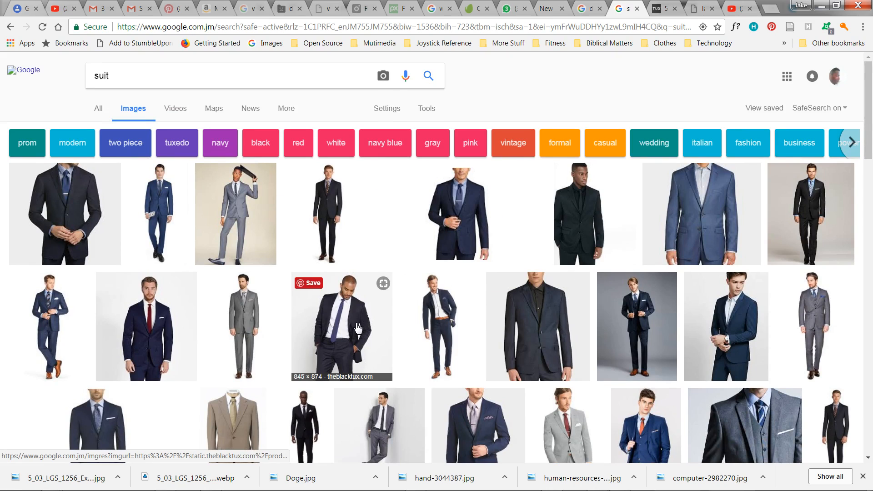
pyautogui.click(370, 395)
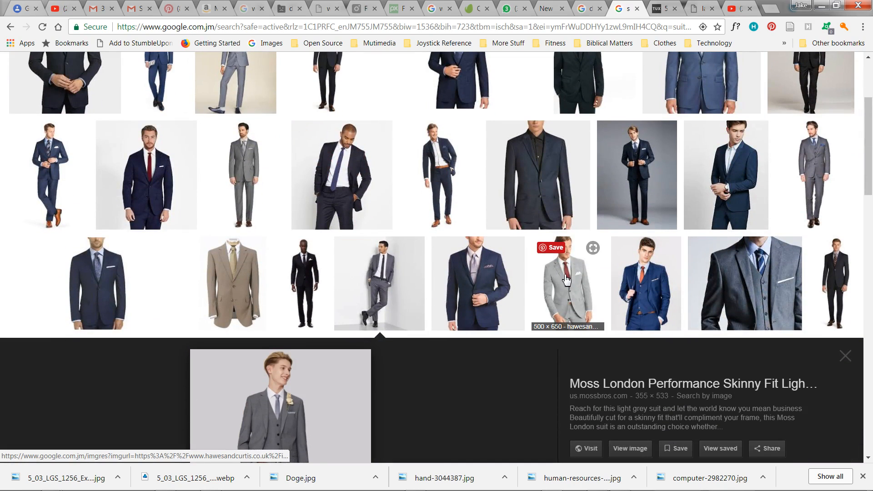
pyautogui.click(566, 279)
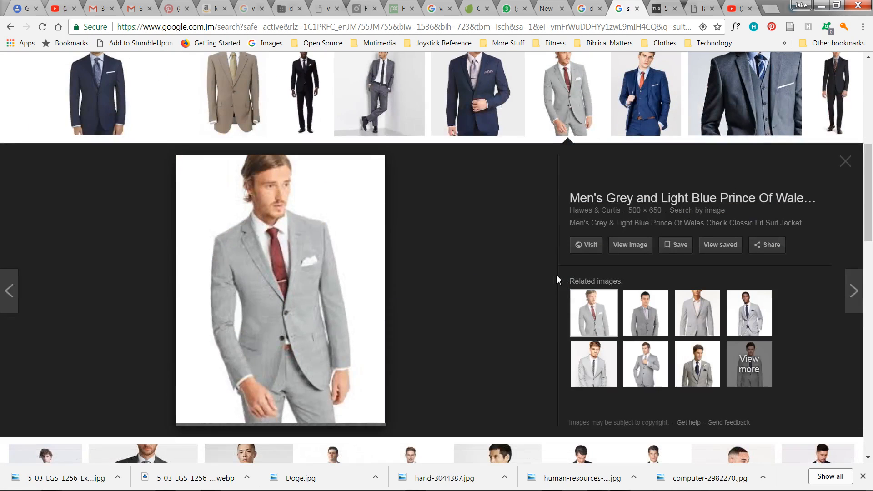
pyautogui.click(543, 284)
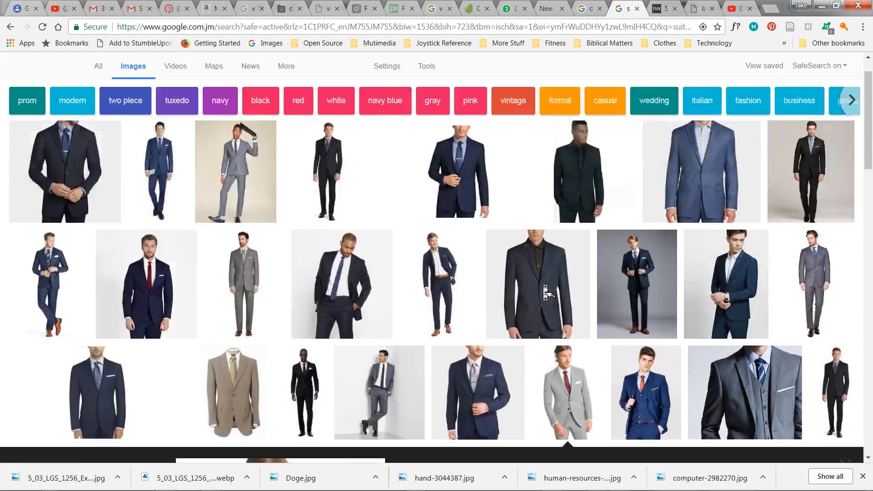
pyautogui.click(412, 286)
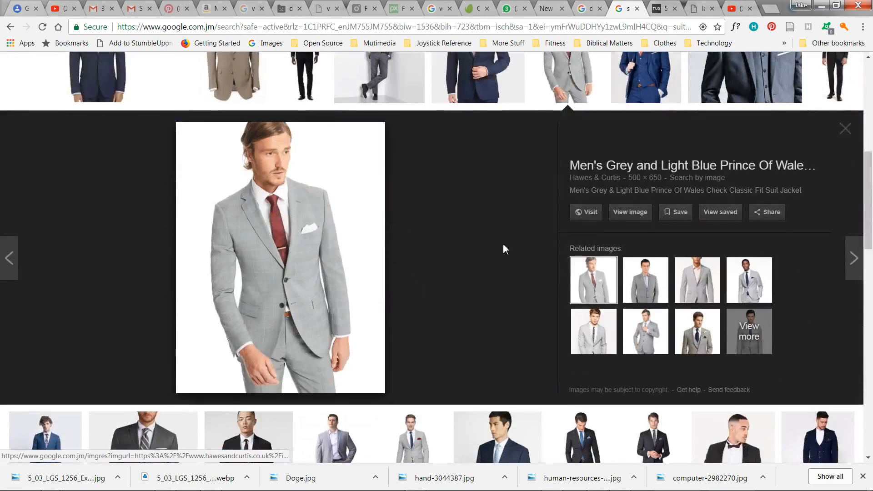
pyautogui.click(628, 211)
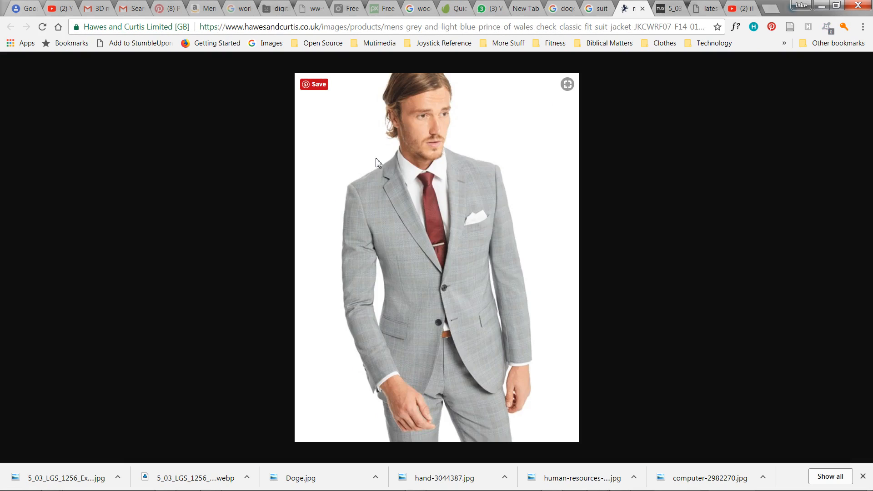
# Save the Hawes & Curtis suit photo to the Downloads folder as a JPEG image under its suggested name
pyautogui.rightClick(375, 158)
pyautogui.click(408, 182)
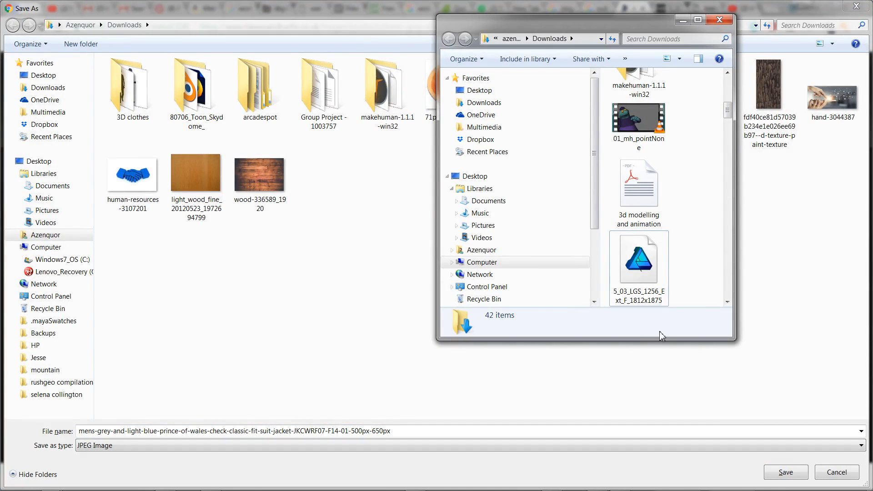
pyautogui.click(611, 375)
pyautogui.click(568, 431)
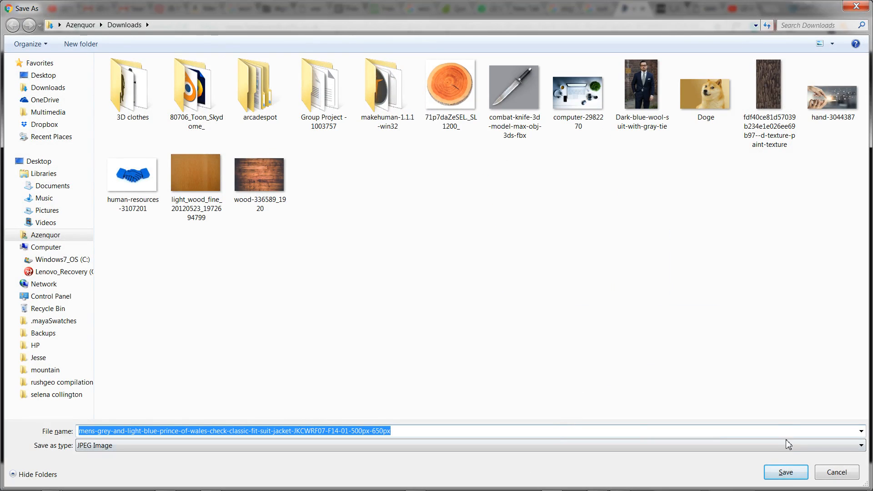
pyautogui.click(785, 471)
pyautogui.hotkey('alt', 'Tab')
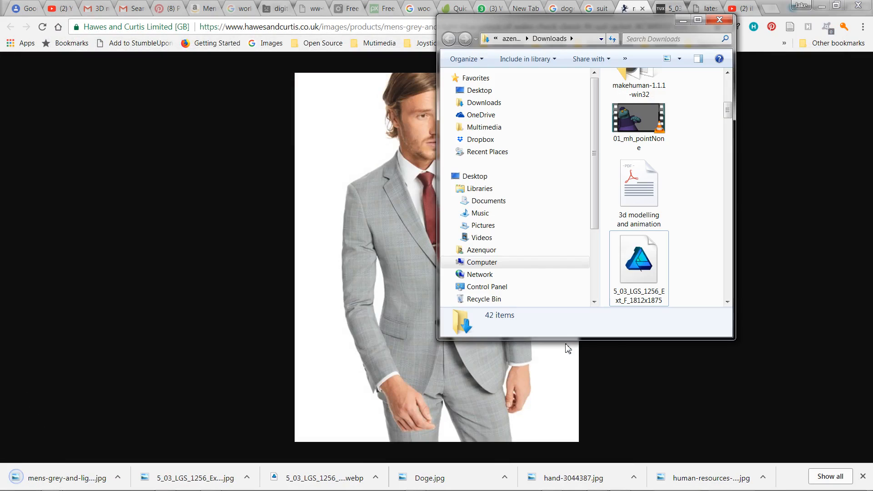
# Switch to Photoshop and open the mens-grey-and-light-blue-prince-of-wales-check suit JPG from the Downloads folder
pyautogui.hotkey('alt', 'Tab')
pyautogui.hotkey('alt', 'Tab')
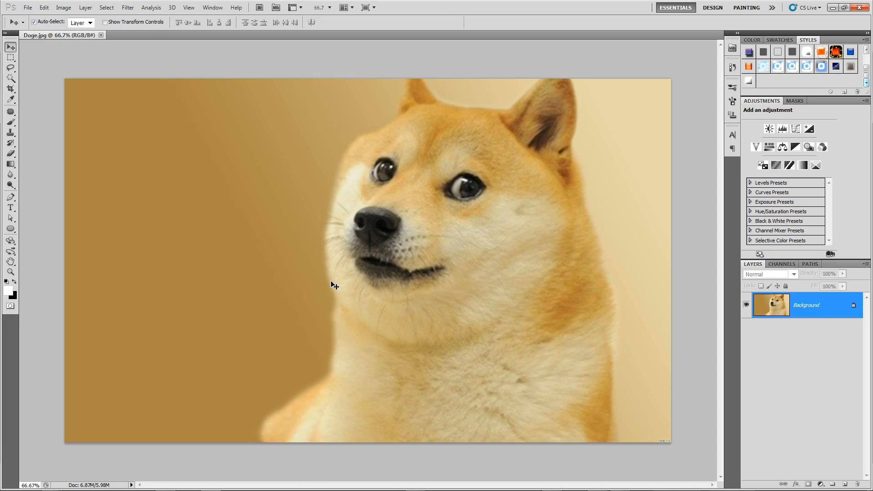
pyautogui.hotkey('ctrl', 'o')
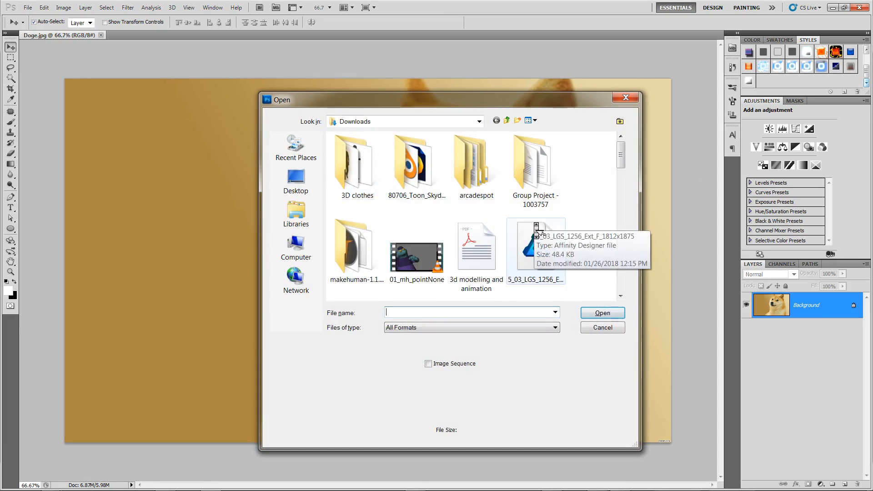
pyautogui.scroll(-3, 536, 231)
pyautogui.scroll(3, 537, 230)
pyautogui.scroll(3, 469, 255)
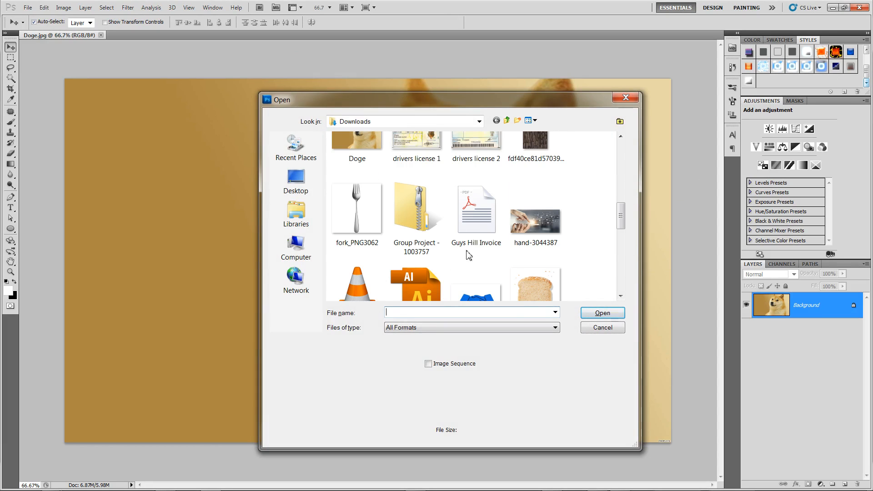
pyautogui.scroll(-3, 432, 291)
pyautogui.doubleClick(423, 277)
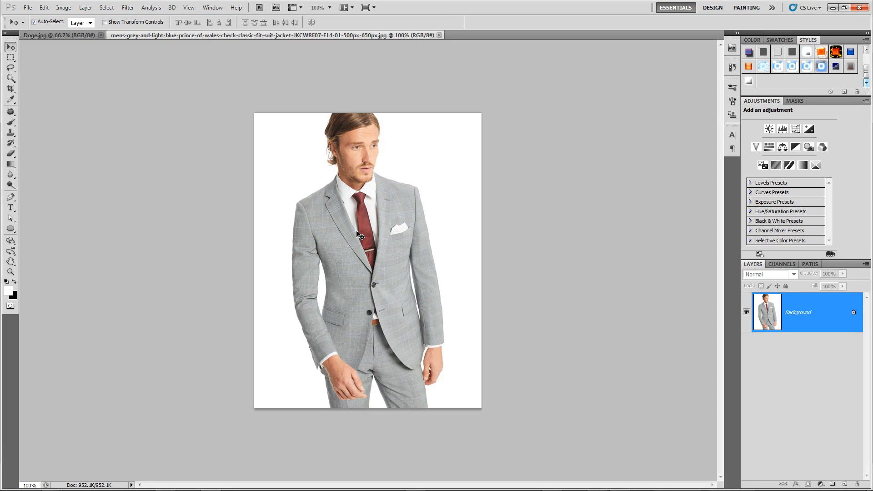
# Flip the suit image's canvas horizontally and compare its facing direction with the Doge image
pyautogui.click(77, 34)
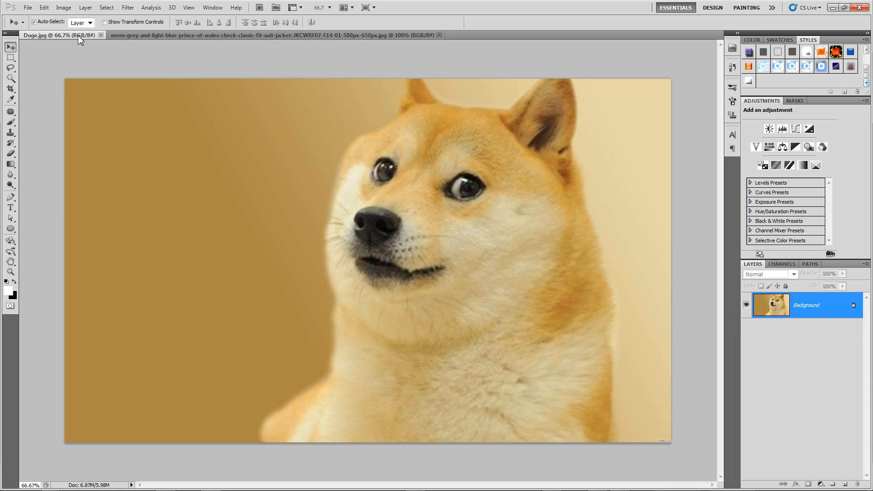
pyautogui.click(150, 35)
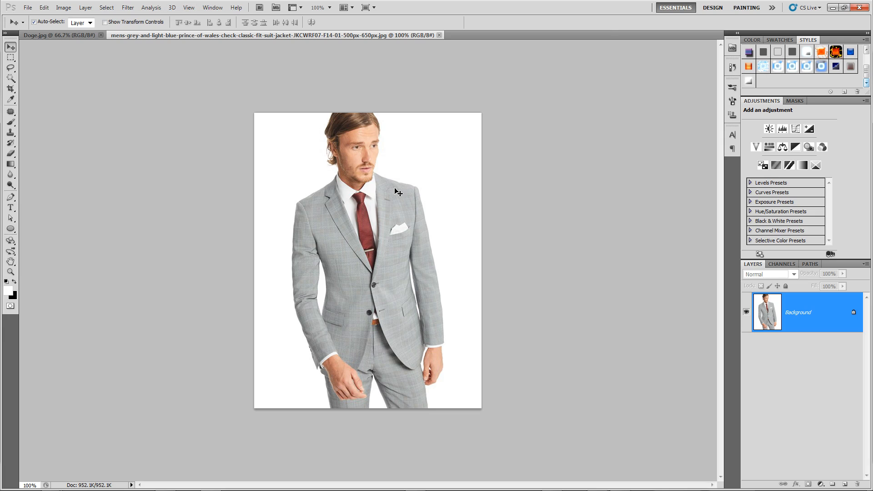
pyautogui.click(63, 8)
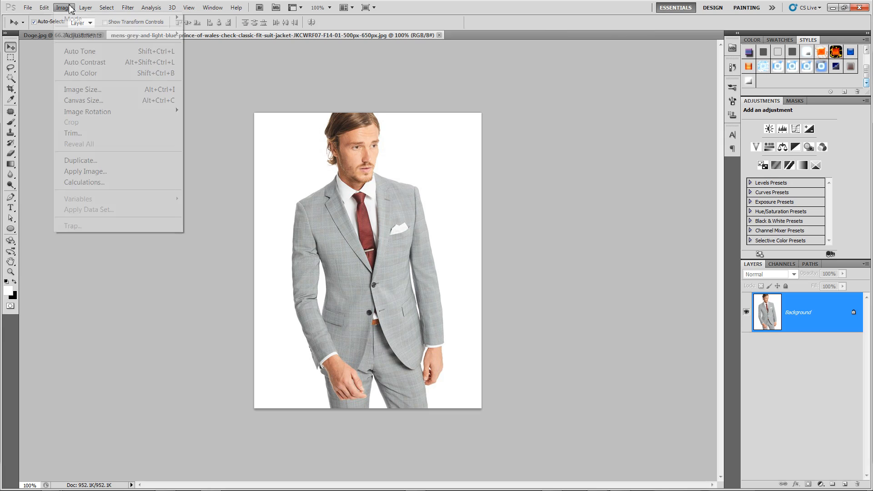
pyautogui.moveTo(107, 112)
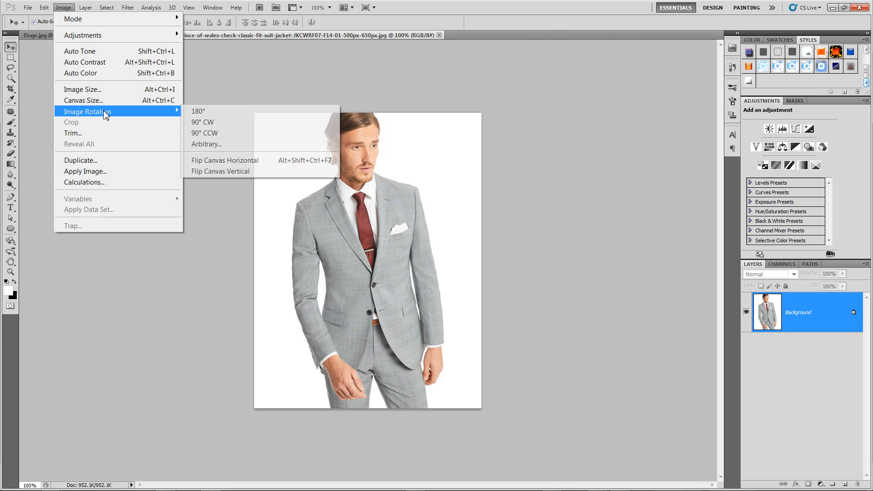
pyautogui.click(245, 163)
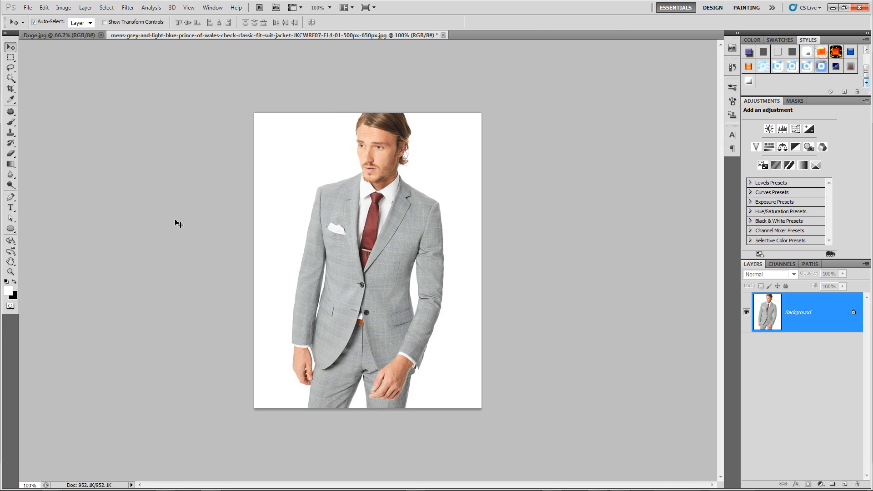
pyautogui.click(56, 37)
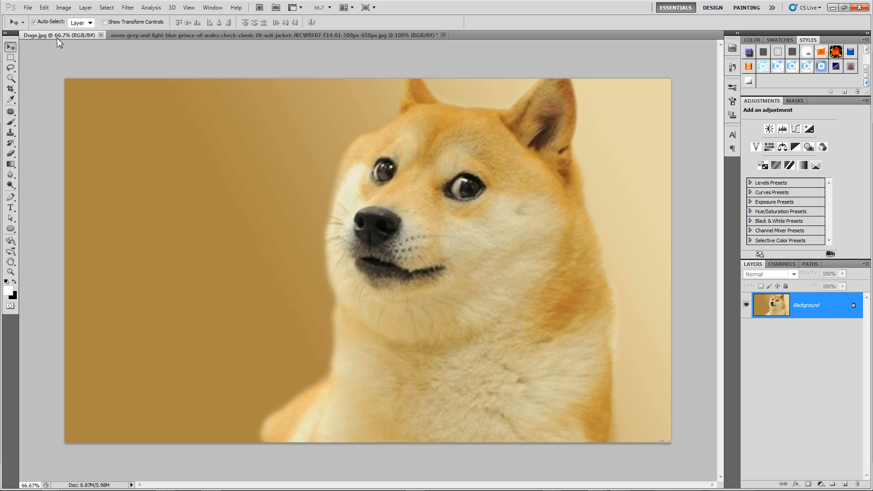
pyautogui.click(151, 35)
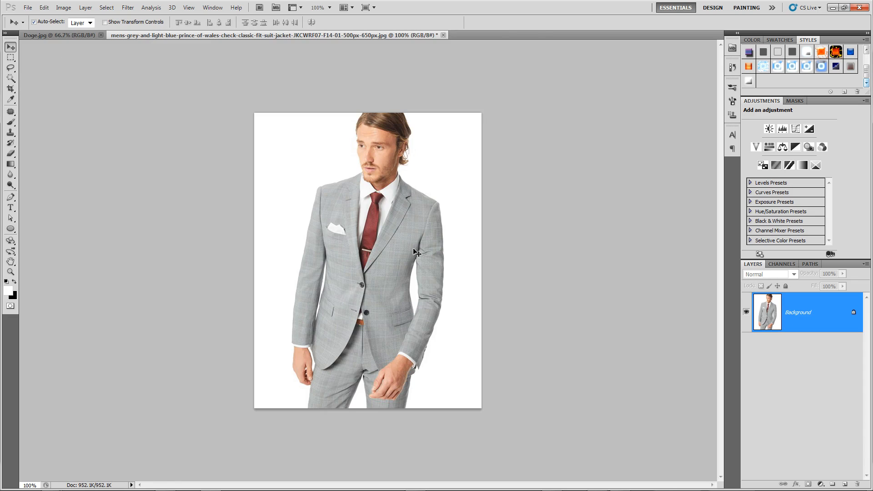
# Convert the suit image's Background into Layer 0, duplicate it, and hide the original layer
pyautogui.doubleClick(836, 331)
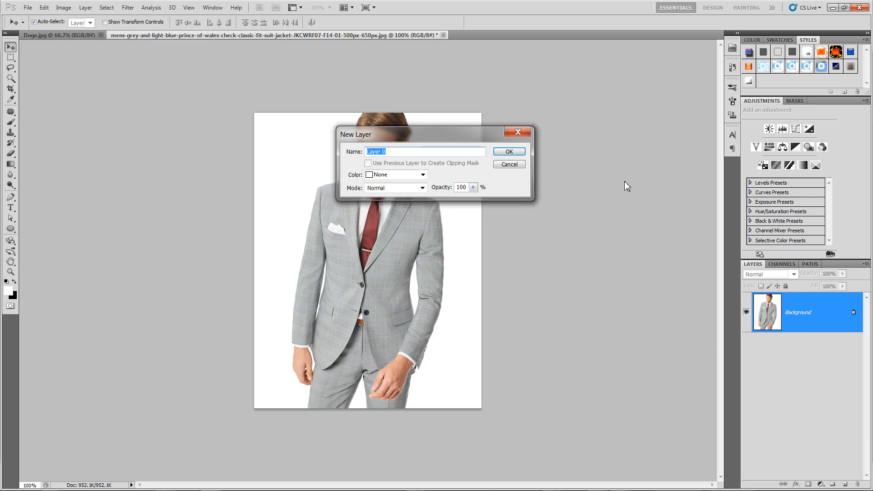
pyautogui.click(510, 151)
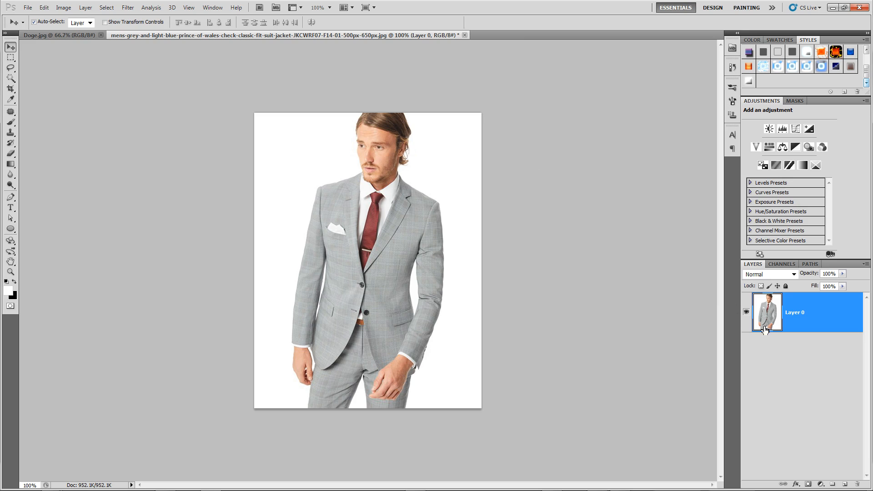
pyautogui.hotkey('ctrl', 'j')
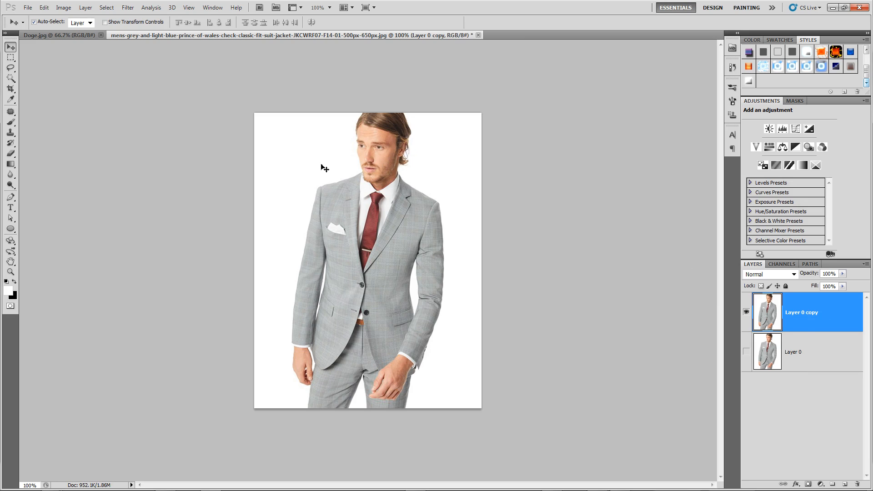
# Select the white background on both sides of the man and in the arm gaps with the Magic Wand at tolerance 10
pyautogui.click(11, 79)
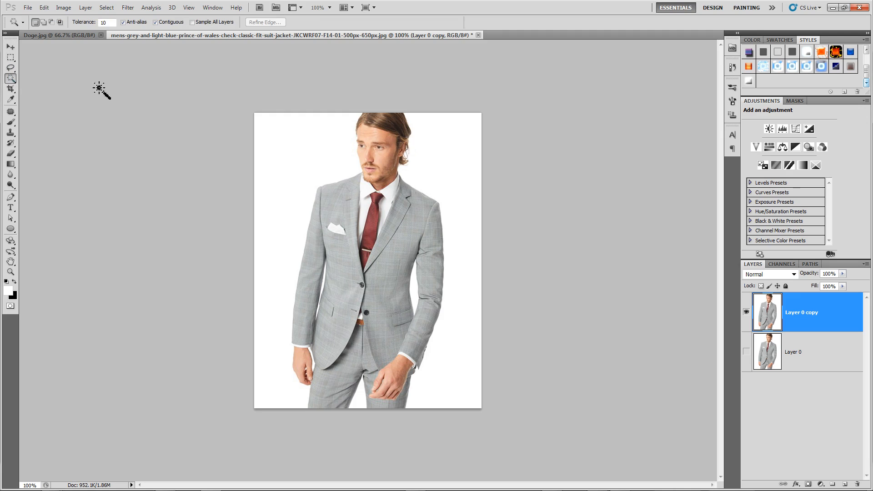
pyautogui.click(288, 152)
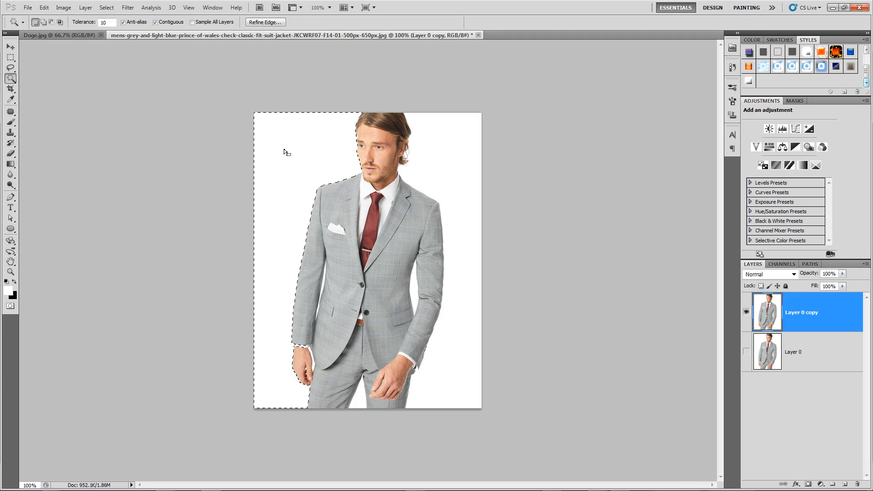
pyautogui.hotkey('ctrl', 'd')
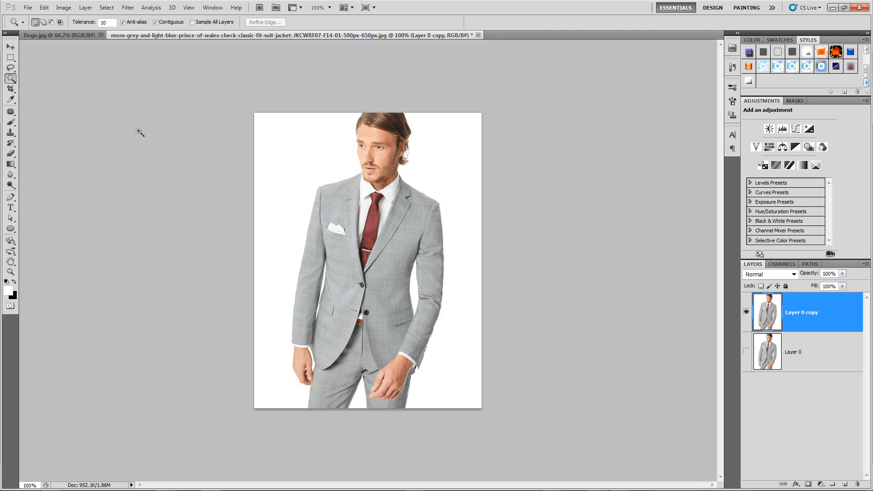
pyautogui.click(257, 156)
pyautogui.press('shift')
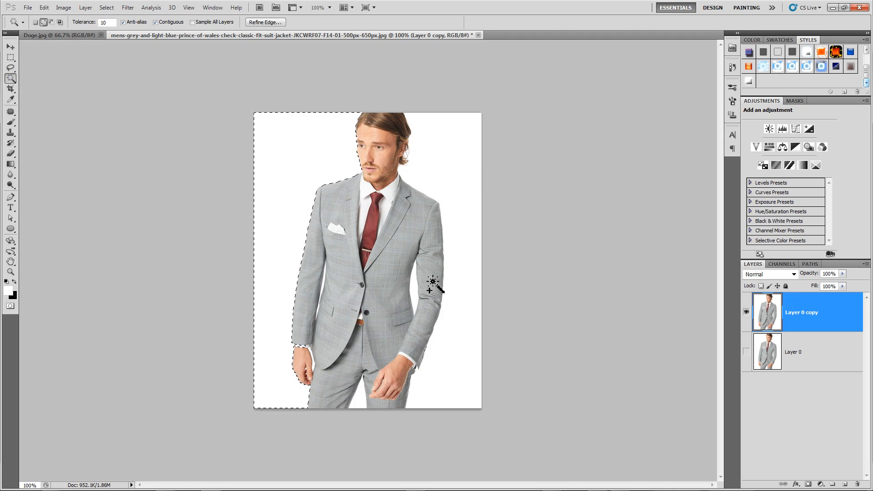
pyautogui.keyDown('shift'); pyautogui.click(414, 293); pyautogui.keyUp('shift')
pyautogui.click(461, 276)
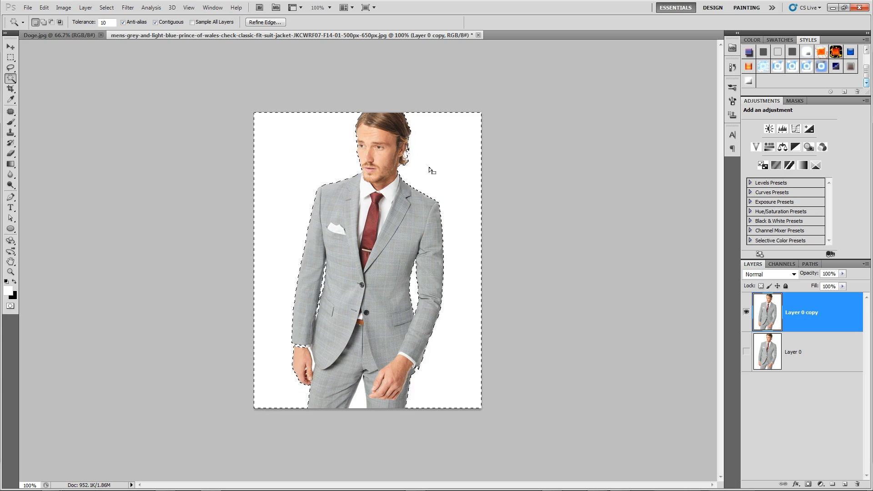
# Add the small white areas around the hair behind the man's ear to the background selection
pyautogui.hotkey('ctrl', '+')
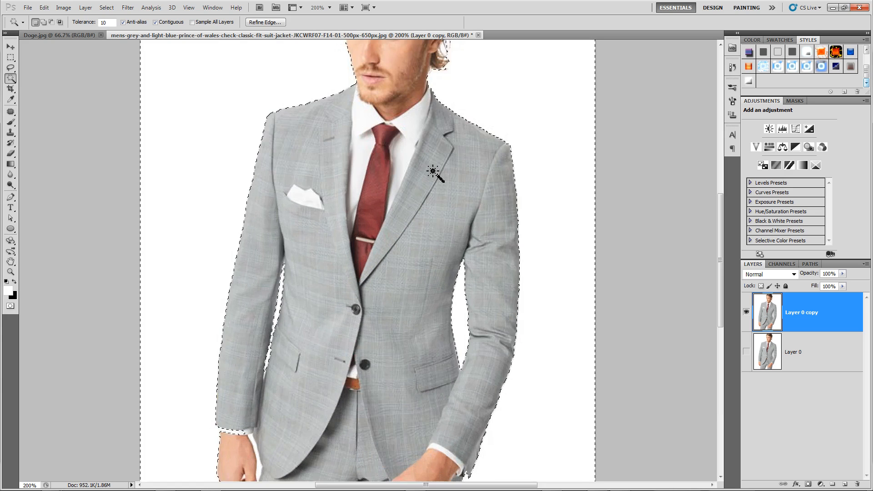
pyautogui.scroll(3, 433, 172)
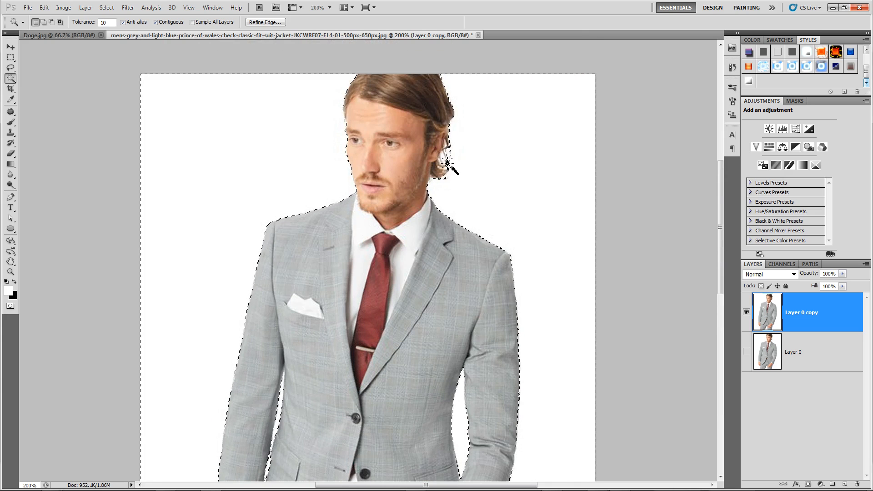
pyautogui.keyDown('shift'); pyautogui.click(447, 161); pyautogui.keyUp('shift')
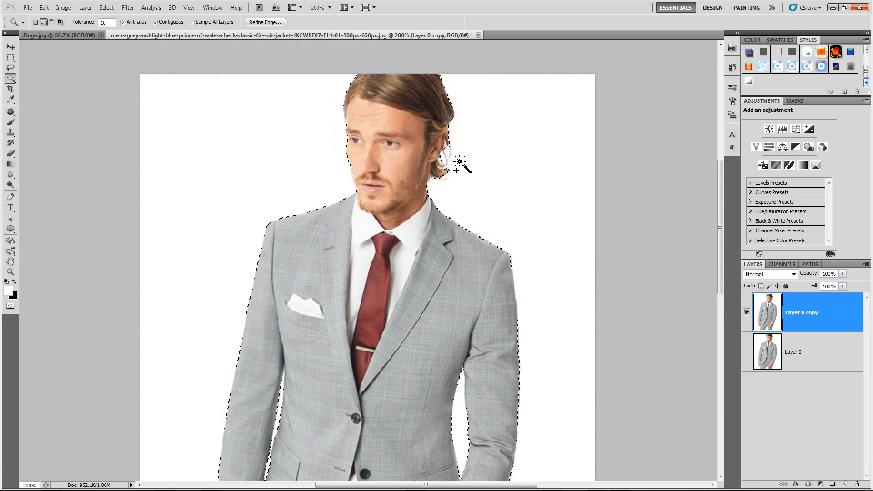
pyautogui.keyDown('shift'); pyautogui.click(447, 145); pyautogui.keyUp('shift')
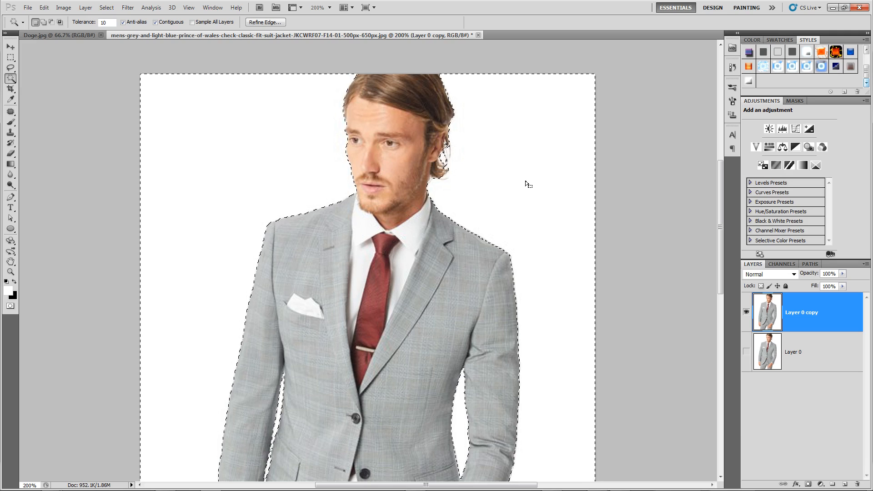
# Try deleting the selected white background from the copied layer, and refill the reselected empty area with white
pyautogui.press('Delete')
pyautogui.hotkey('ctrl', 'd')
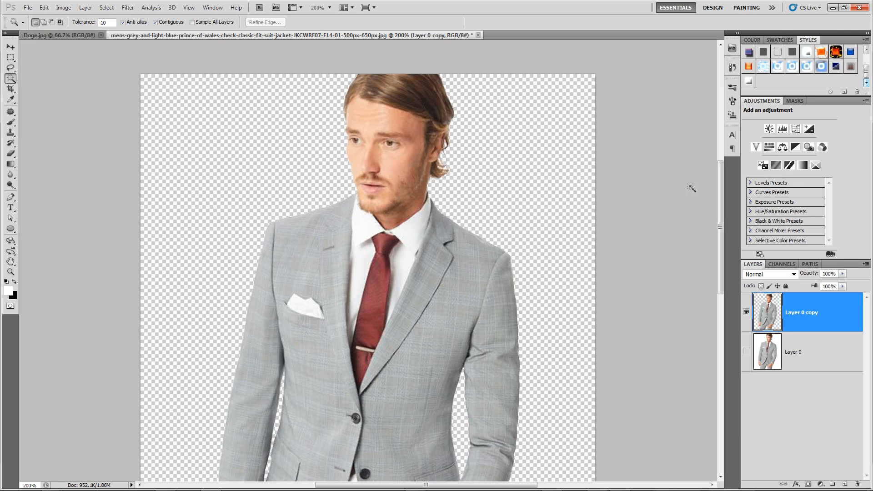
pyautogui.scroll(-10, 639, 167)
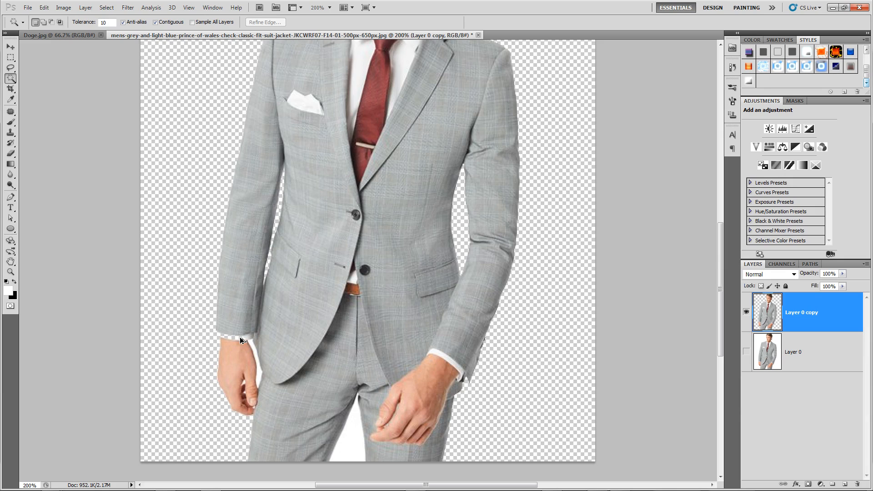
pyautogui.click(214, 328)
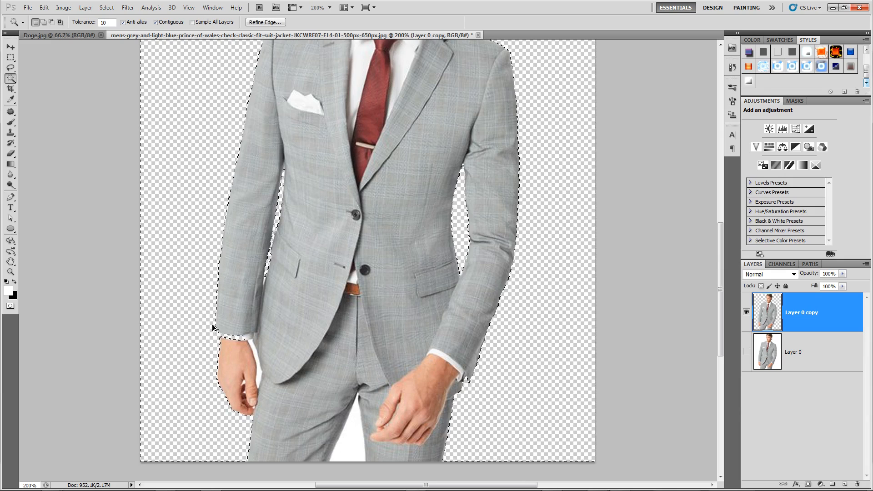
pyautogui.hotkey('alt', 'BackSpace')
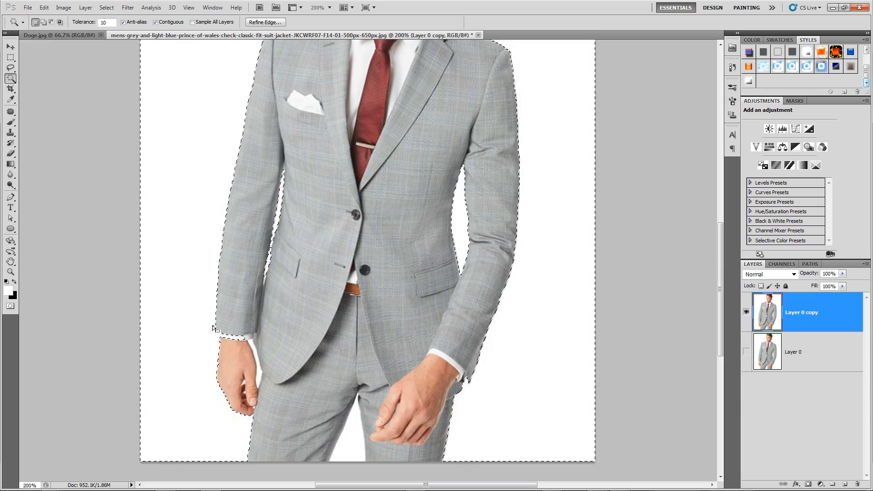
# Refine the background selection by subtracting the shirt cuff with the Lasso and adding the white gap beside the hand with the Magic Wand
pyautogui.click(10, 68)
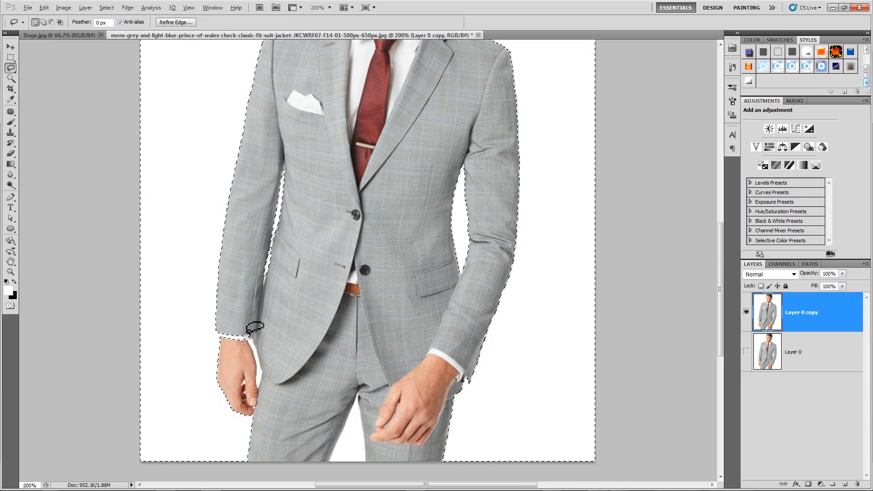
pyautogui.press('alt')
pyautogui.press('alt')
pyautogui.press('alt')
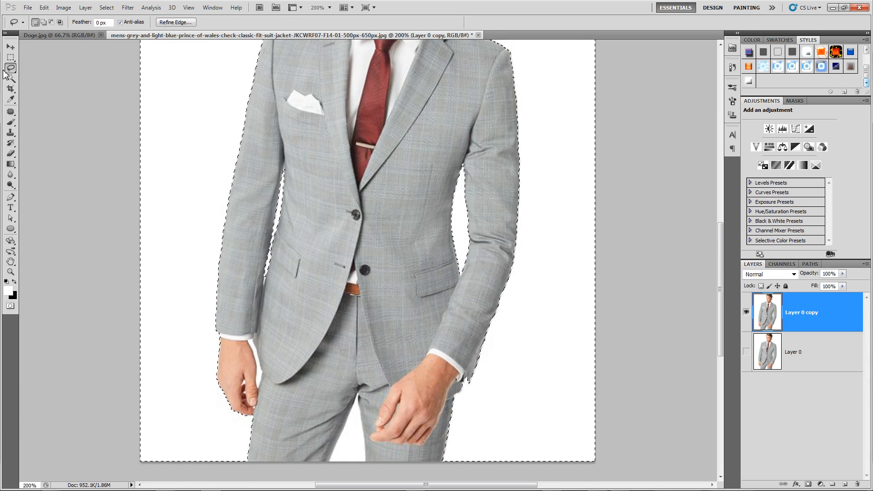
pyautogui.click(11, 78)
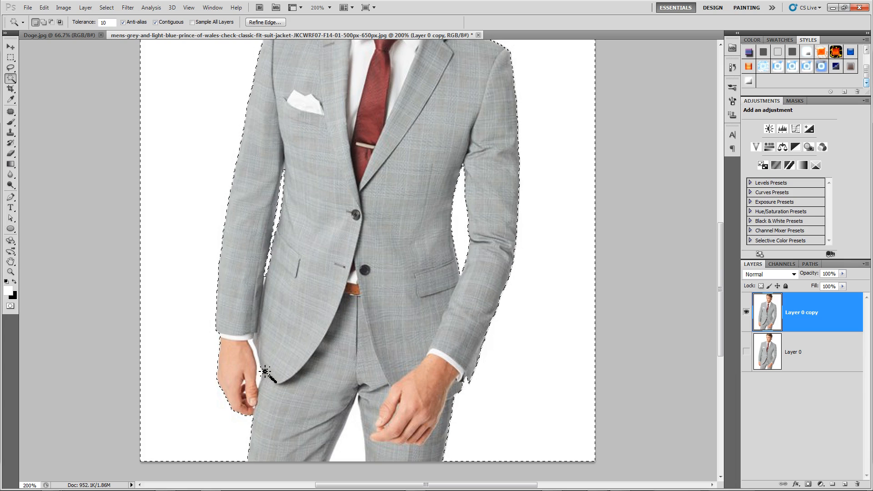
pyautogui.press('shift')
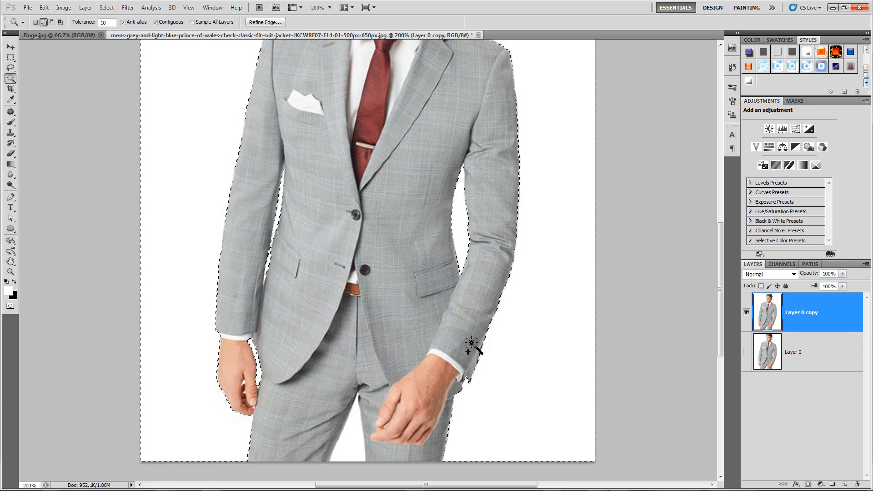
pyautogui.press('alt')
# Add a layer mask to Layer 0 copy from the selection and invert it to hide the white background
pyautogui.click(809, 485)
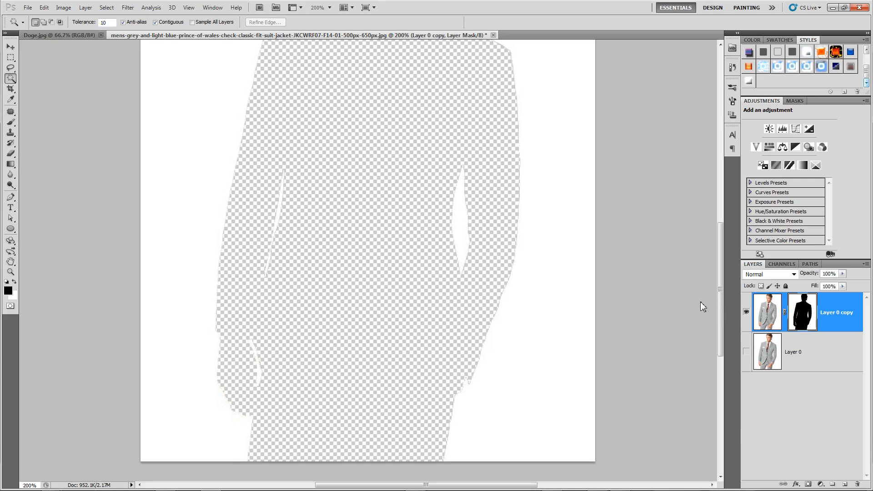
pyautogui.hotkey('ctrl', '-')
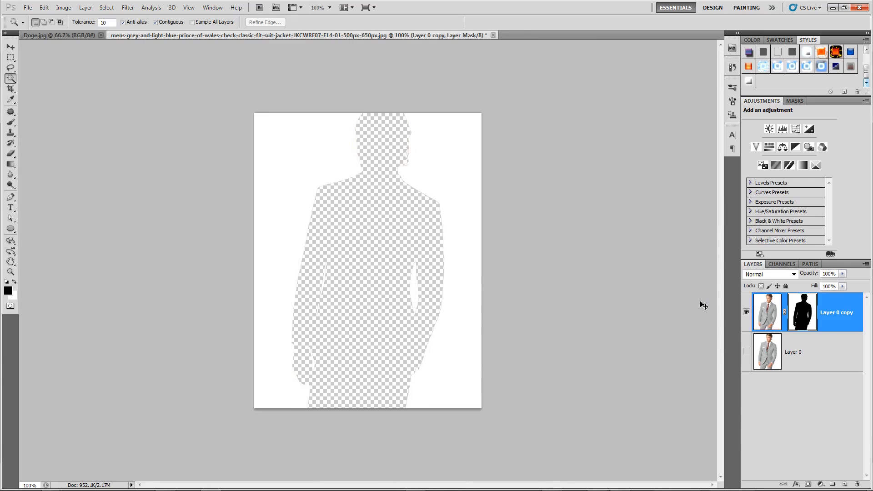
pyautogui.hotkey('ctrl', 'i')
pyautogui.press('v')
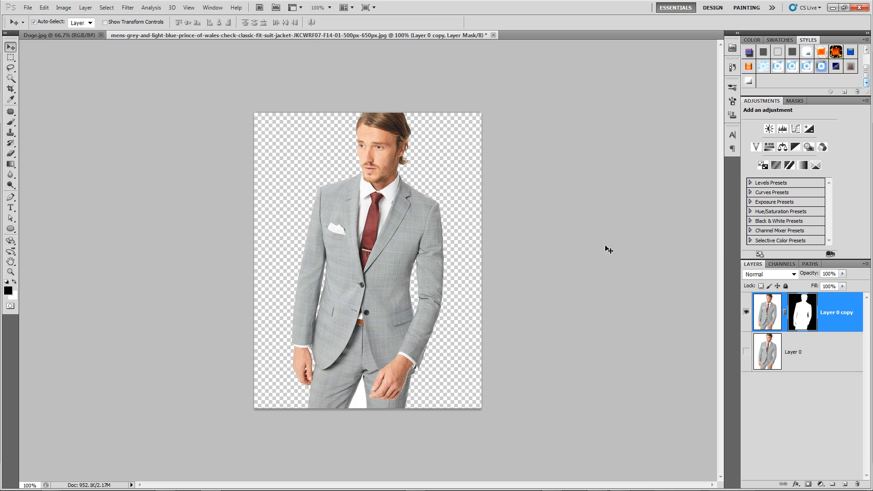
pyautogui.click(580, 267)
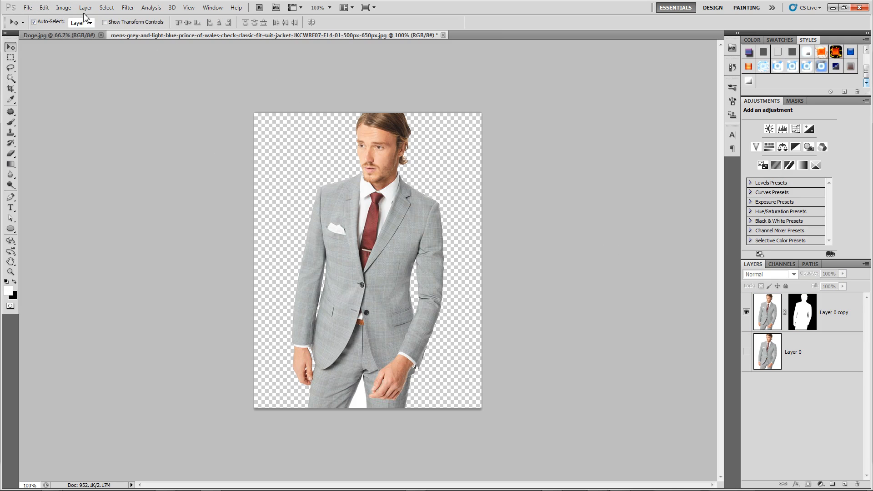
pyautogui.click(64, 8)
pyautogui.click(91, 93)
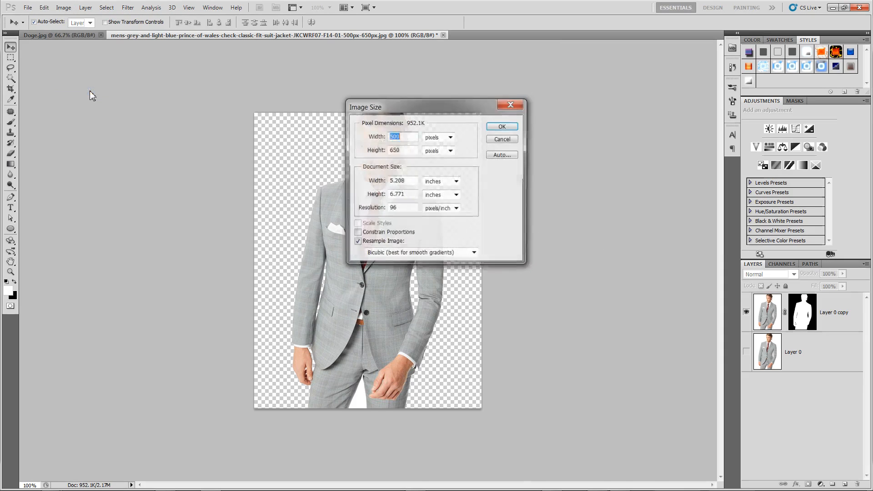
pyautogui.click(514, 139)
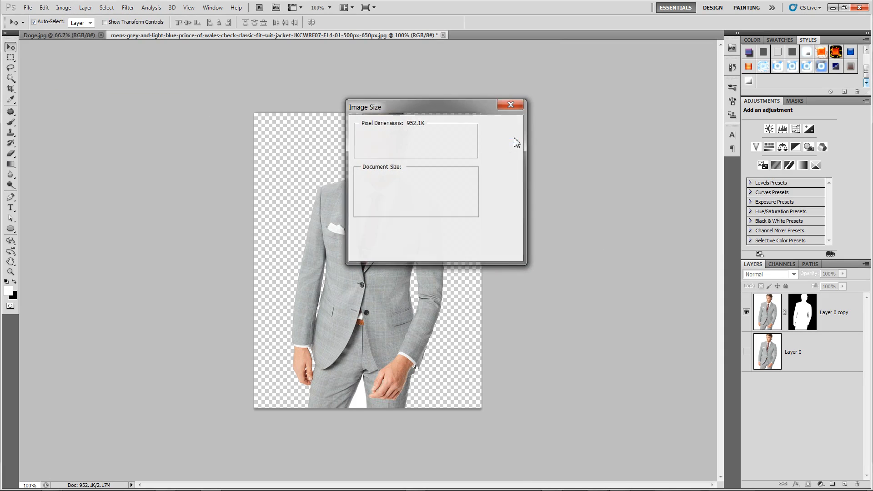
# Create a white 1920 × 1080 pixel document at 300 pixels/inch and place the masked suited man at its bottom centre
pyautogui.click(28, 8)
pyautogui.click(36, 17)
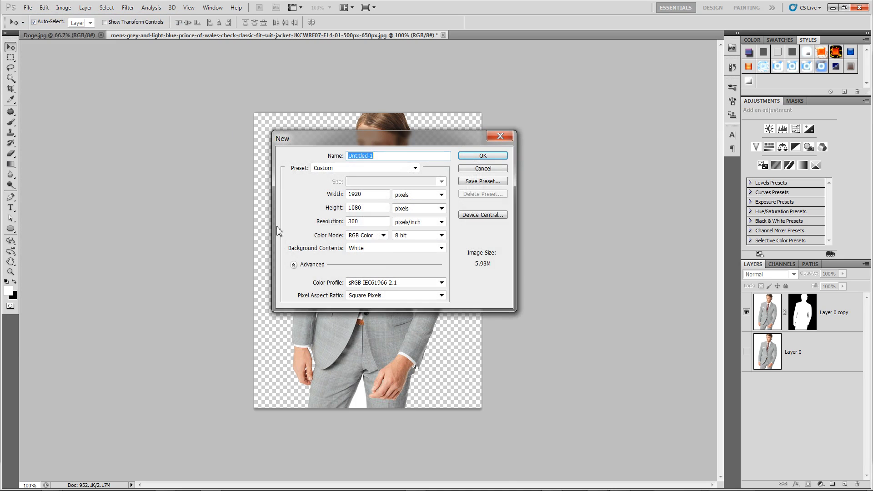
pyautogui.click(472, 158)
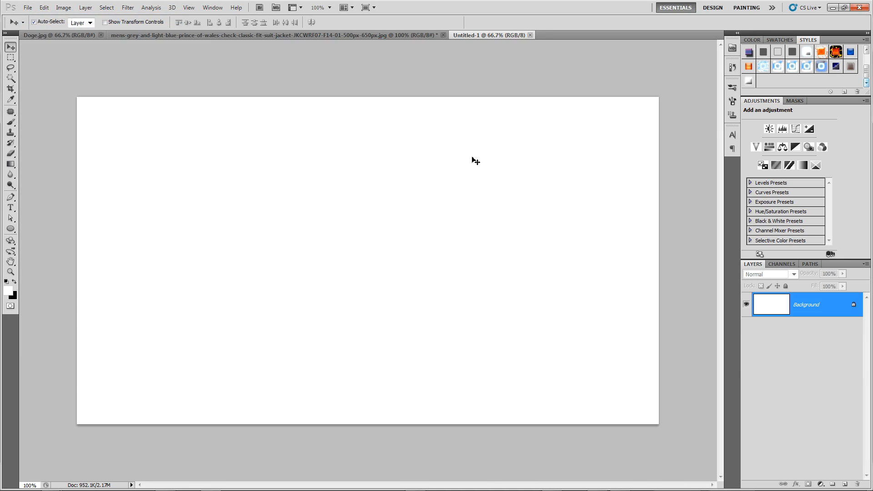
pyautogui.click(396, 38)
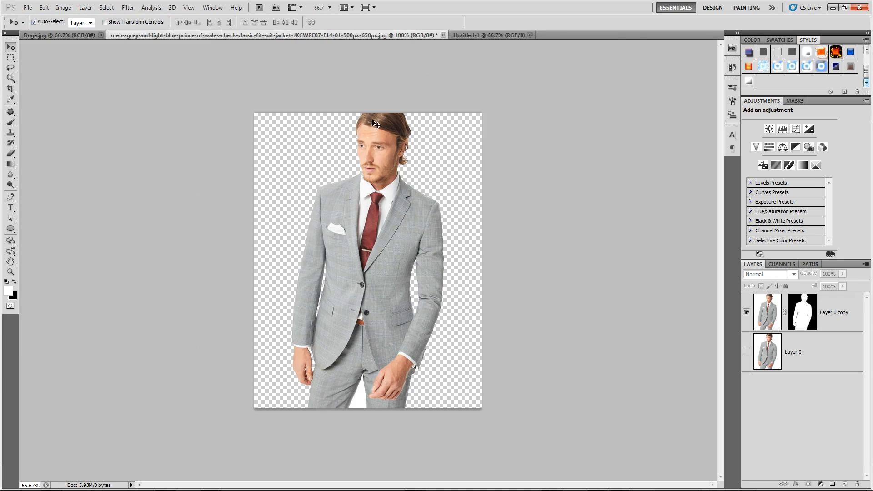
pyautogui.moveTo(383, 213); pyautogui.dragTo(374, 310)
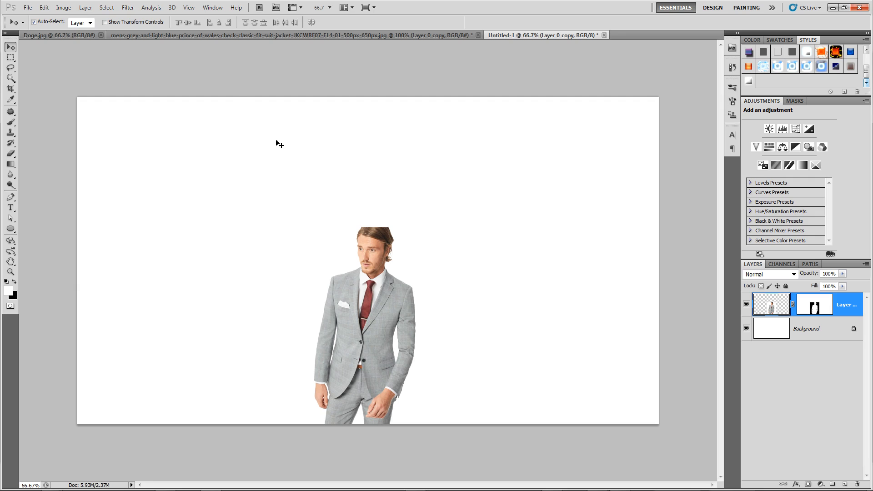
# Copy the Doge photo into the new document as the top layer and position it to cover the whole canvas
pyautogui.click(45, 36)
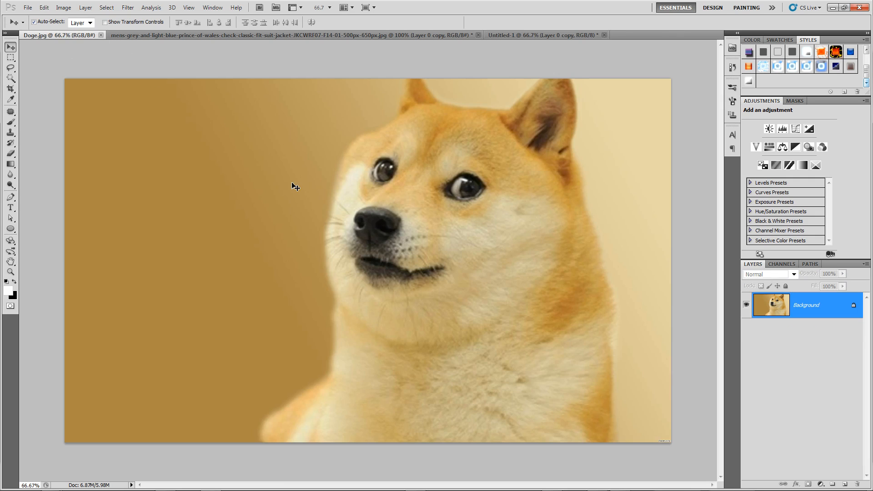
pyautogui.click(517, 37)
pyautogui.hotkey('ctrl', 'v')
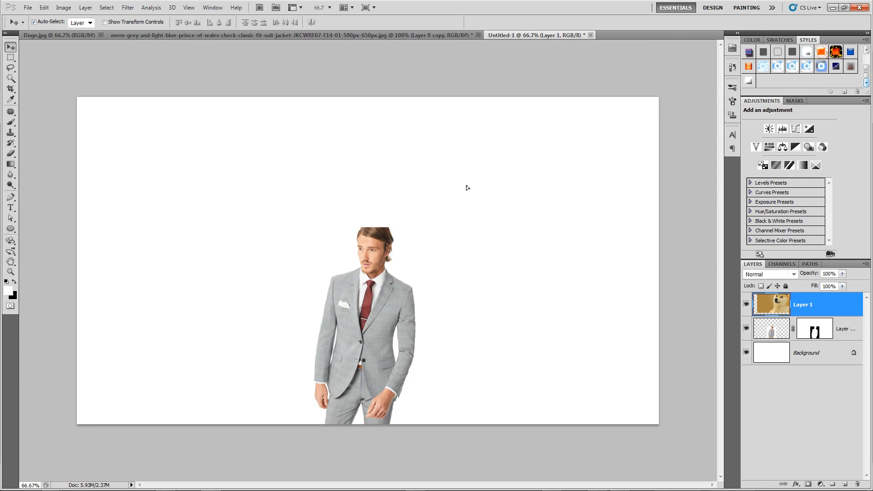
pyautogui.moveTo(469, 189); pyautogui.dragTo(406, 216)
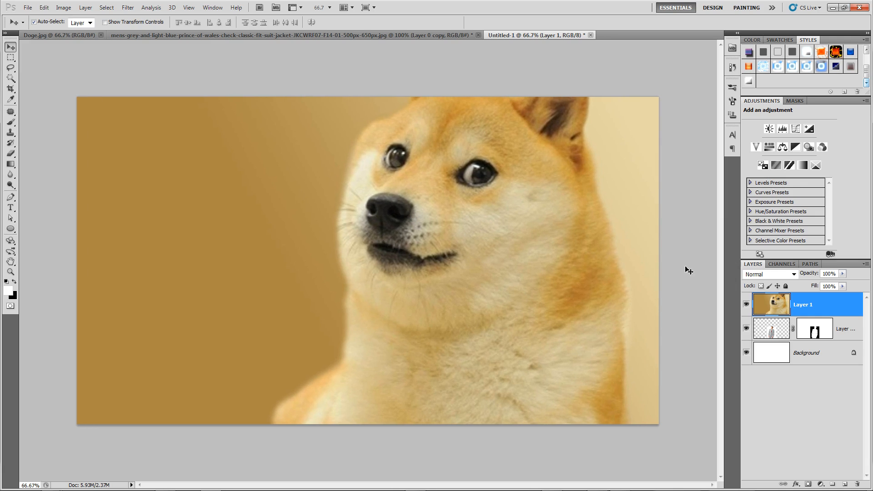
# Convert both the Doge layer and the suited man's layer into smart objects
pyautogui.rightClick(772, 306)
pyautogui.rightClick(830, 300)
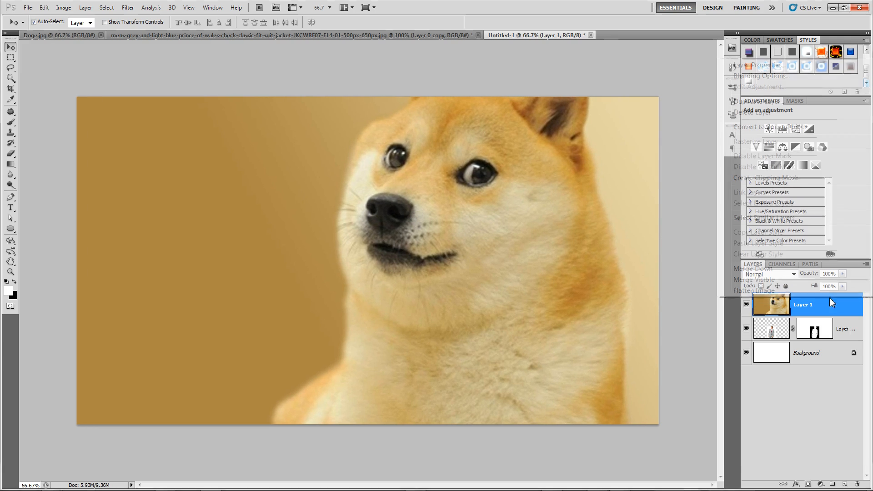
pyautogui.click(765, 127)
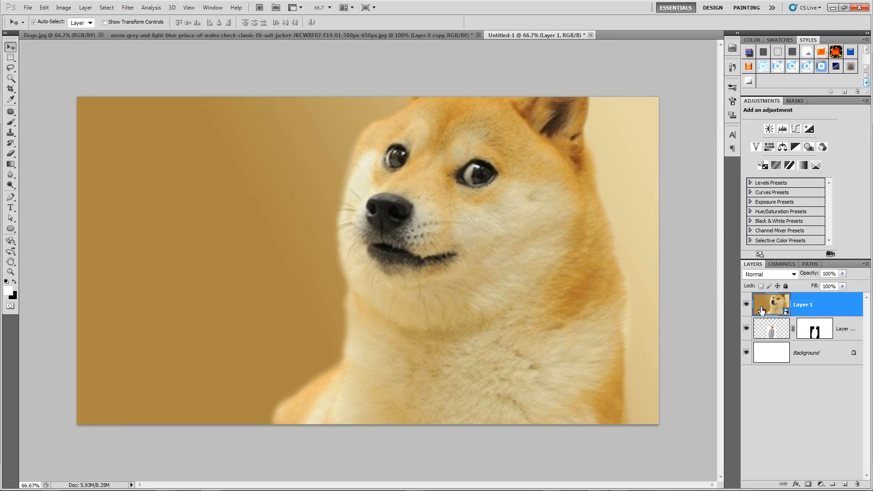
pyautogui.rightClick(848, 330)
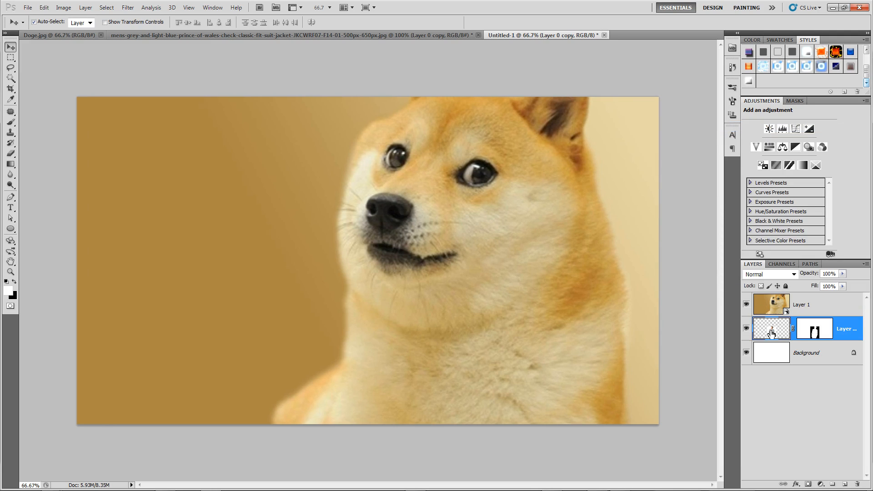
pyautogui.rightClick(848, 329)
pyautogui.rightClick(858, 326)
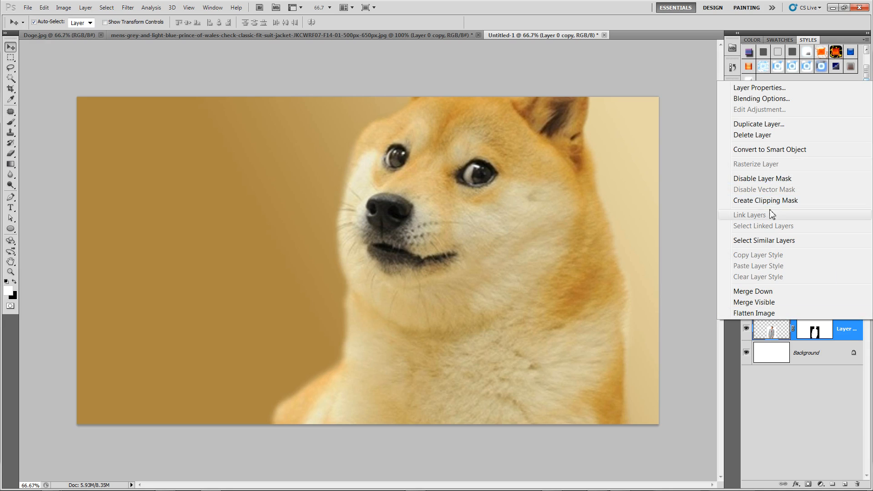
pyautogui.click(771, 151)
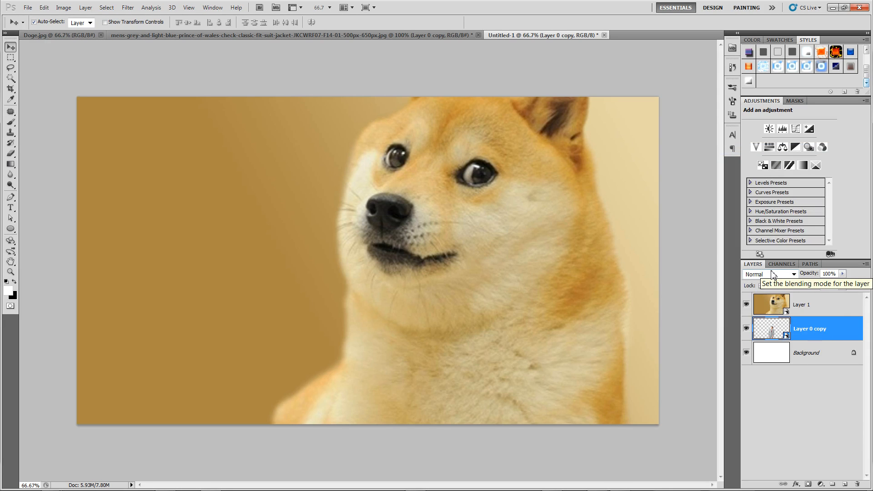
# Scale the Doge layer down until the dog is roughly as large as the man's head, placed beside his face
pyautogui.click(619, 238)
pyautogui.hotkey('ctrl', 't')
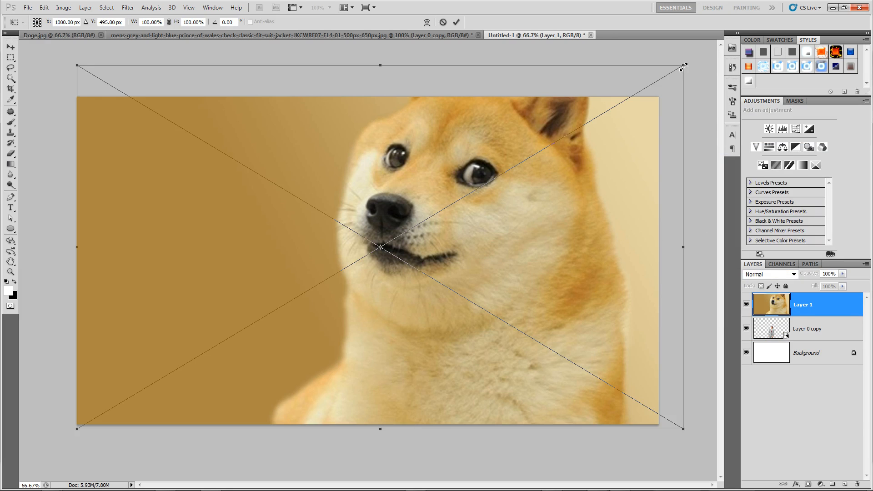
pyautogui.moveTo(684, 66); pyautogui.dragTo(327, 272)
pyautogui.press('Return')
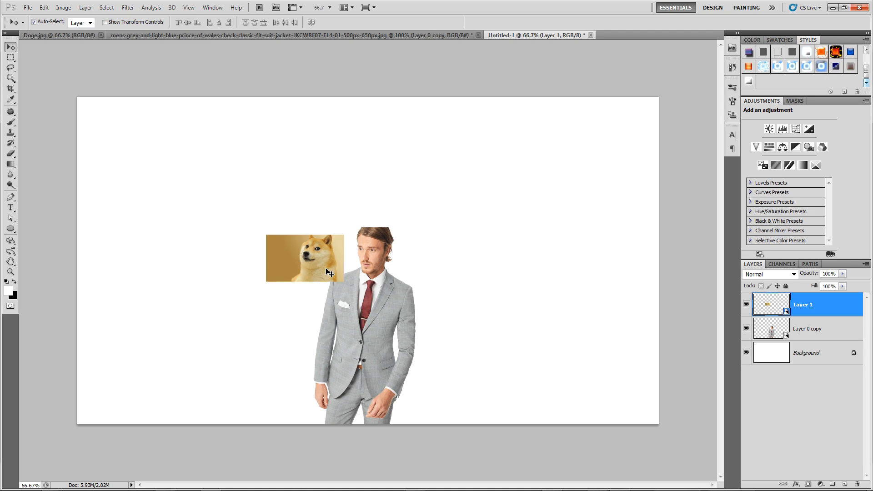
# Add an empty layer mask to Layer 0 copy, working close up on the man's head and shoulders
pyautogui.hotkey('ctrl', '+')
pyautogui.hotkey('ctrl', '+')
pyautogui.hotkey('ctrl', '+')
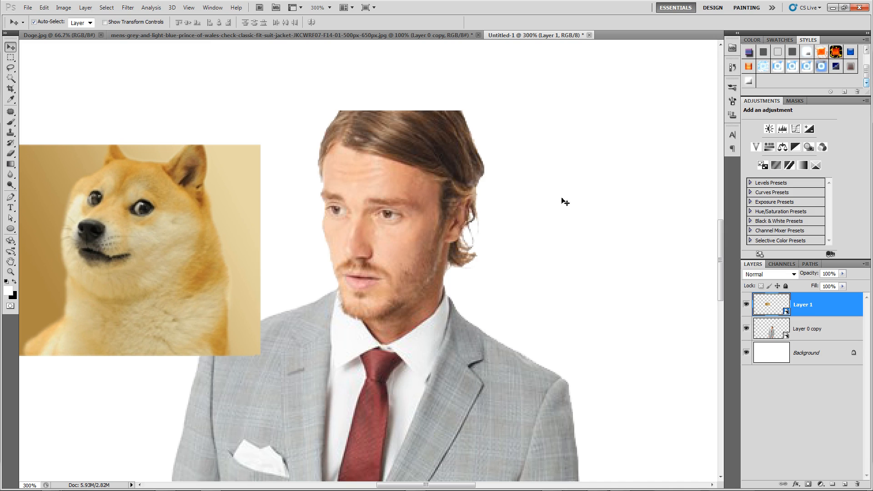
pyautogui.click(829, 331)
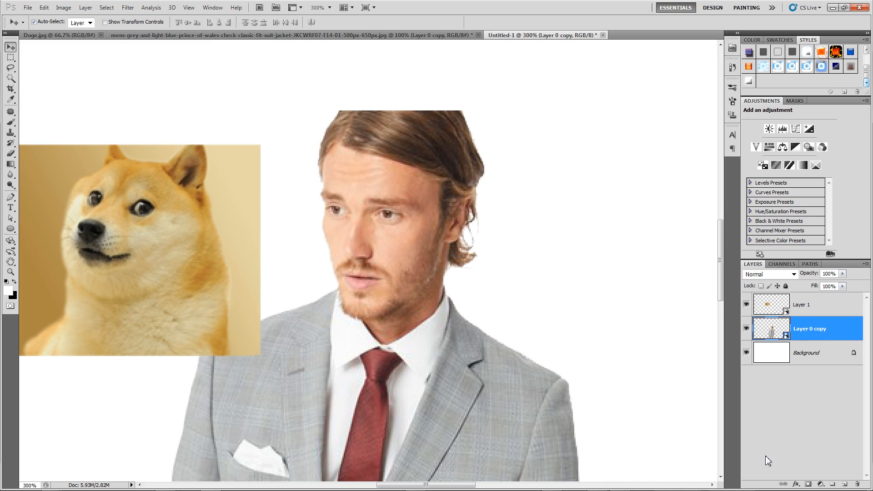
pyautogui.click(807, 484)
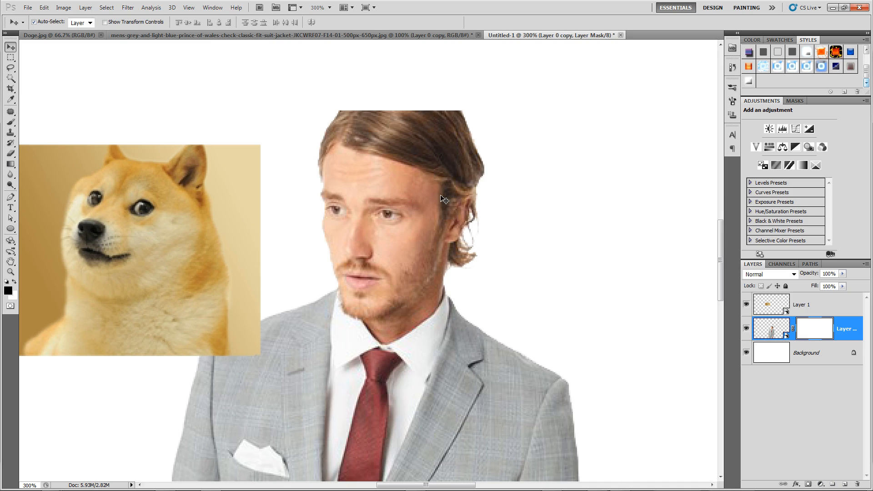
# Select the man's head and neck with the Magnetic Lasso, following the shirt collar and looping widely around the hair
pyautogui.press('b')
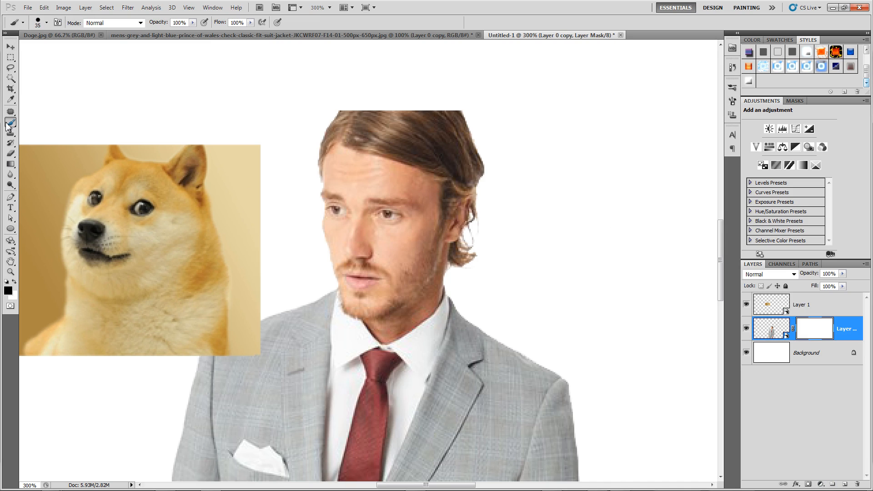
pyautogui.click(12, 68)
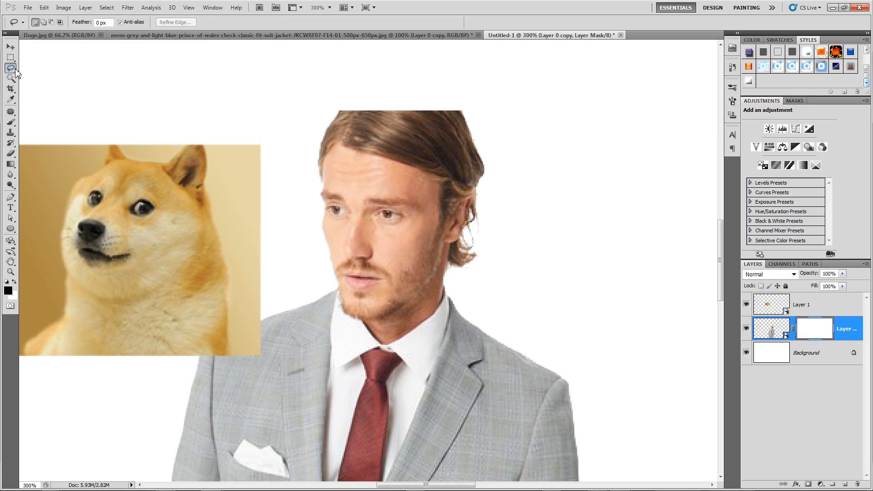
pyautogui.moveTo(15, 71); pyautogui.dragTo(40, 86)
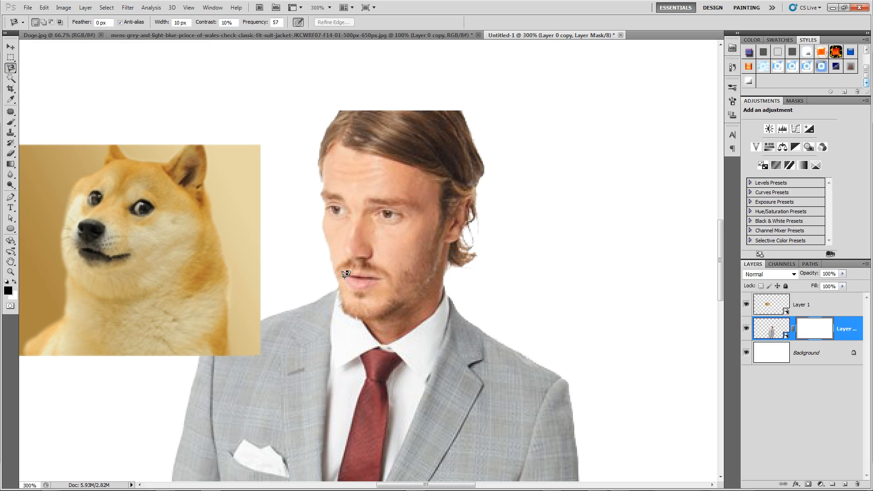
pyautogui.click(444, 278)
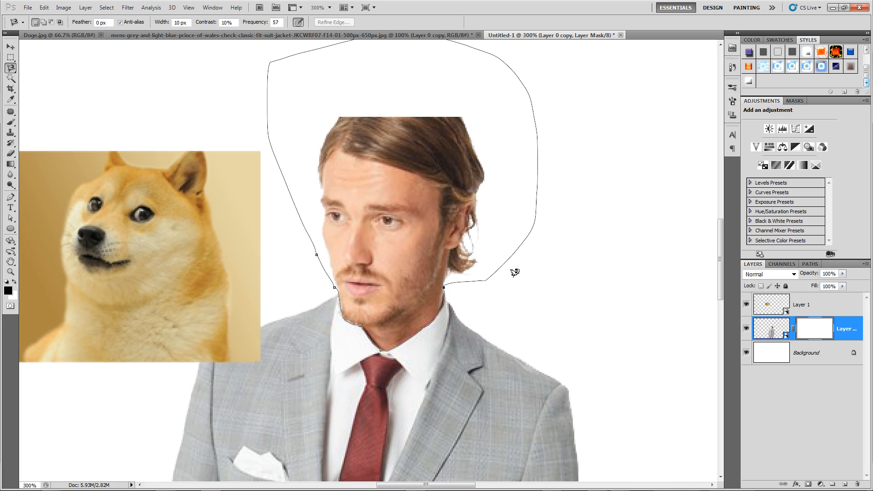
pyautogui.doubleClick(531, 265)
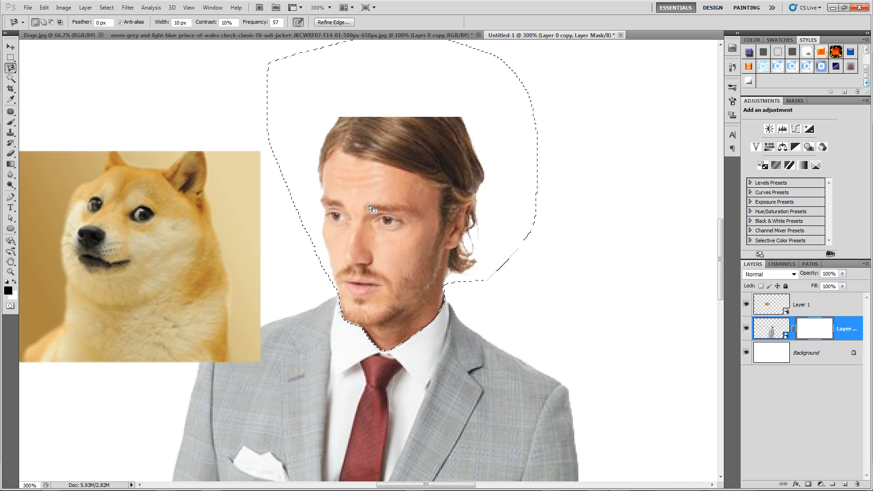
# Hide the man's head by filling the selected mask area with black using the Paint Bucket, and clear the selection
pyautogui.click(11, 164)
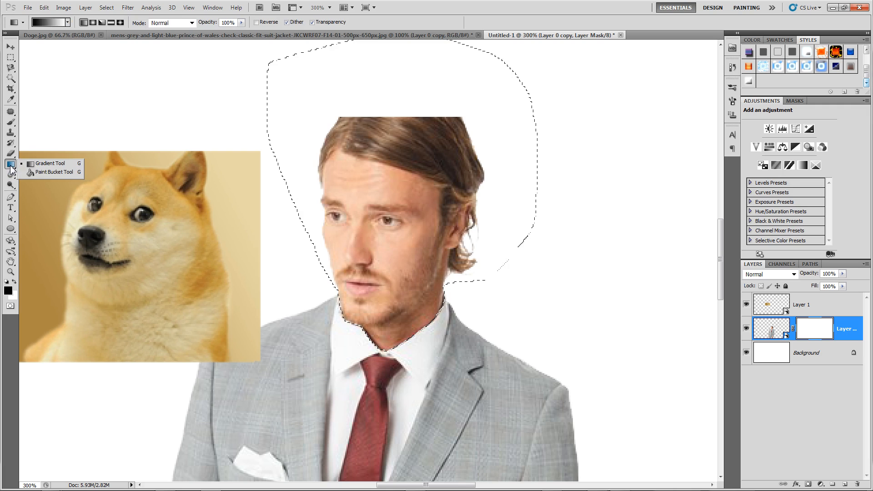
pyautogui.click(45, 176)
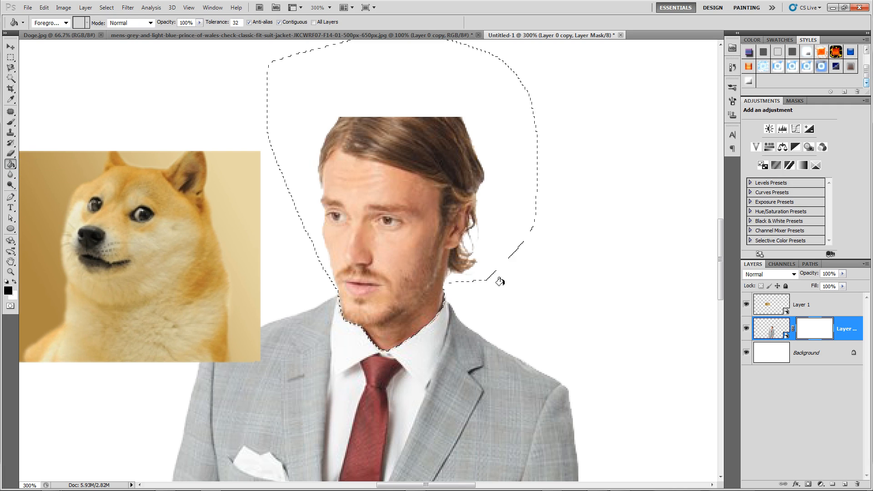
pyautogui.click(405, 214)
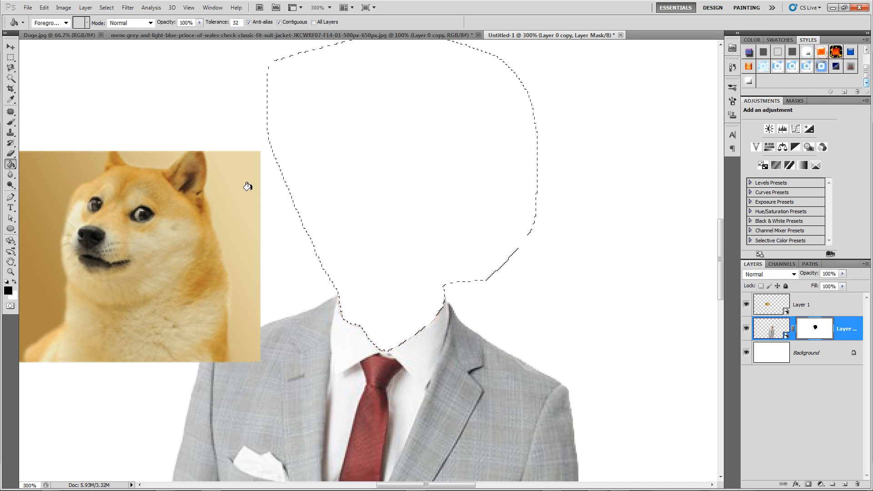
pyautogui.hotkey('ctrl', 'd')
pyautogui.press('b')
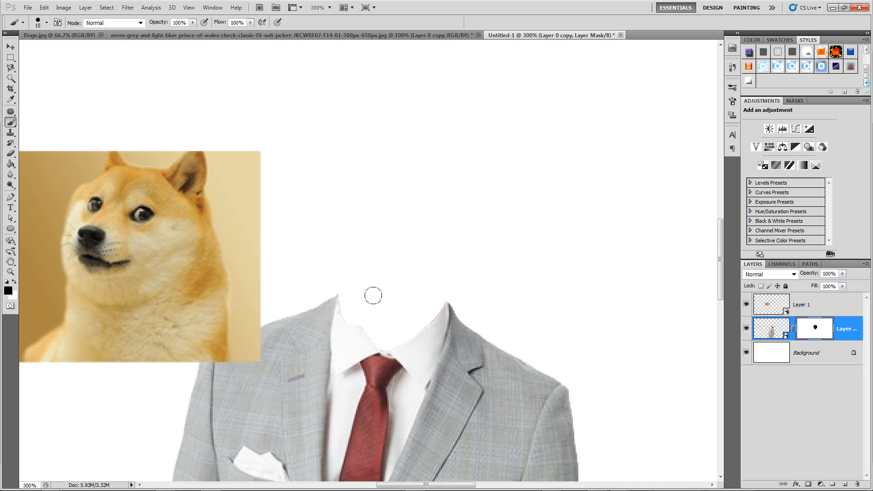
# Move the Doge image directly above the empty shirt collar and add a layer mask to Layer 1
pyautogui.press('v')
pyautogui.click(141, 241)
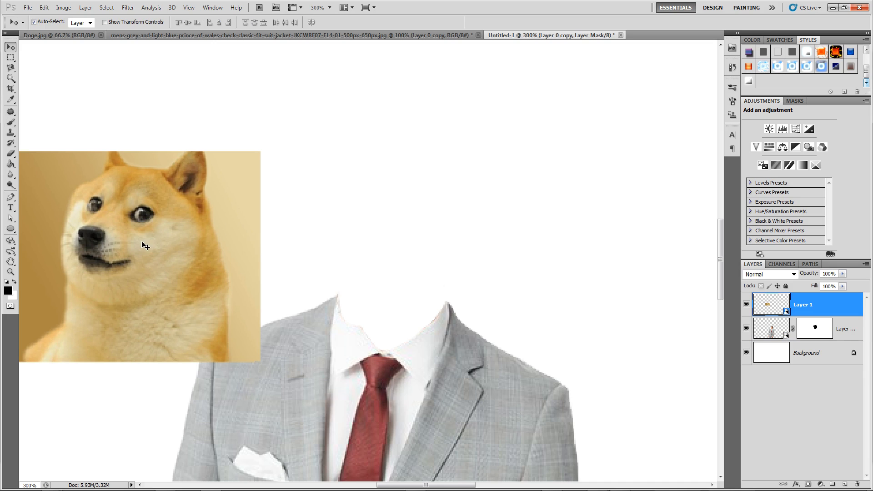
pyautogui.moveTo(143, 244); pyautogui.dragTo(392, 164)
pyautogui.press('x')
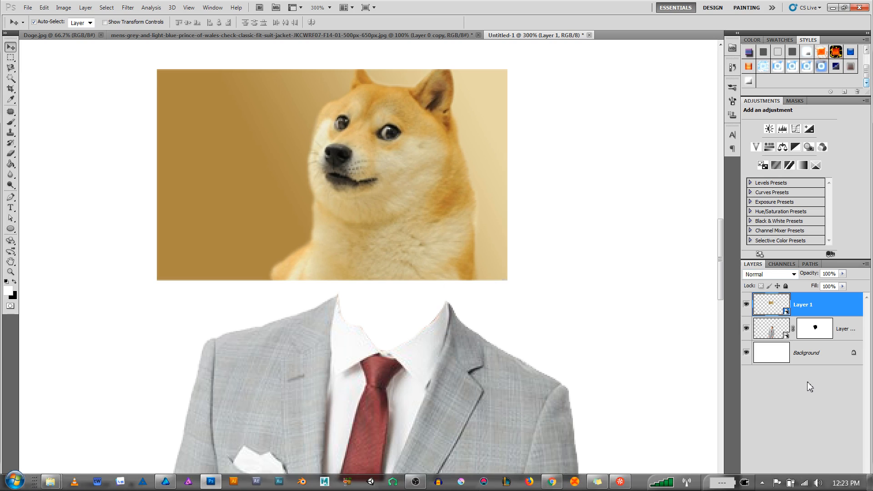
pyautogui.click(808, 485)
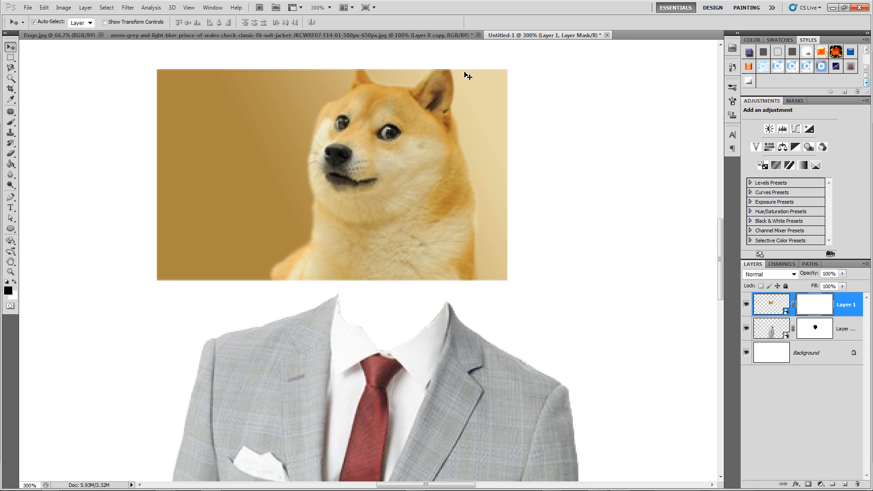
# Select the pale background on the right side of the Doge image with the Magic Wand at tolerance 10
pyautogui.click(10, 79)
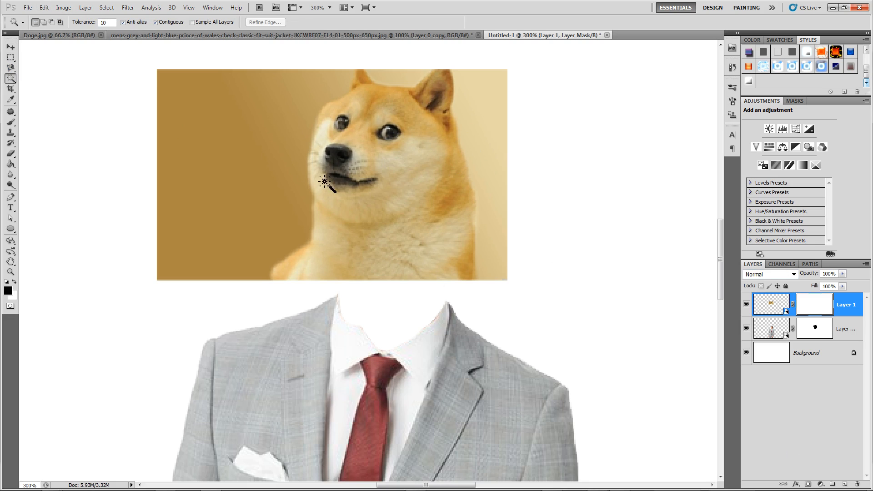
pyautogui.click(500, 166)
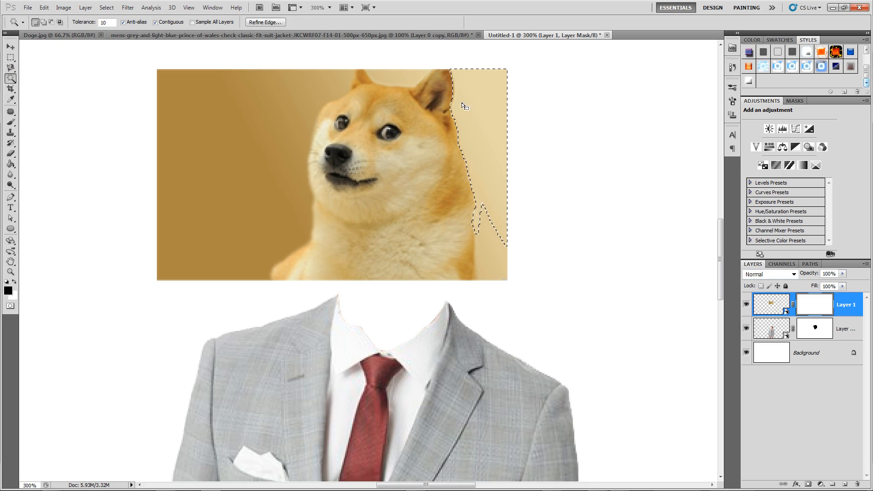
pyautogui.click(578, 156)
pyautogui.click(487, 98)
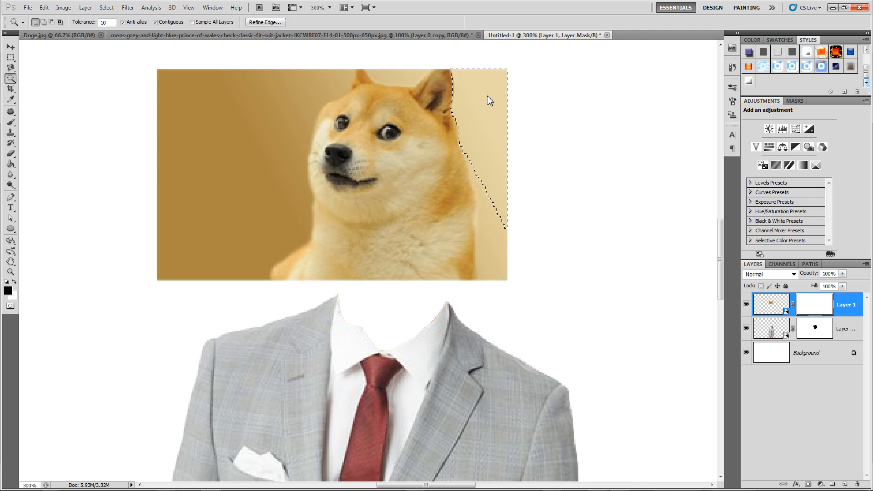
pyautogui.keyDown('shift'); pyautogui.click(498, 246); pyautogui.keyUp('shift')
# Trim the selection's small bulge into the Doge's back using the Lasso in subtract mode
pyautogui.click(13, 58)
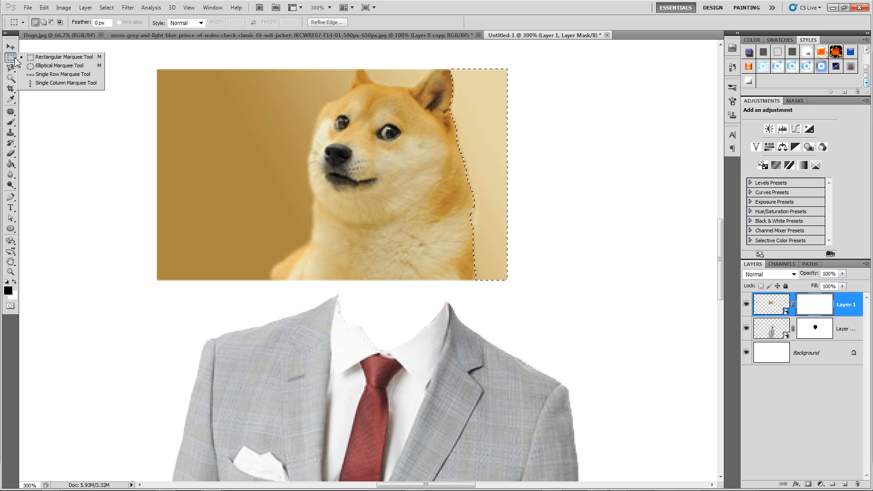
pyautogui.click(12, 68)
pyautogui.click(37, 68)
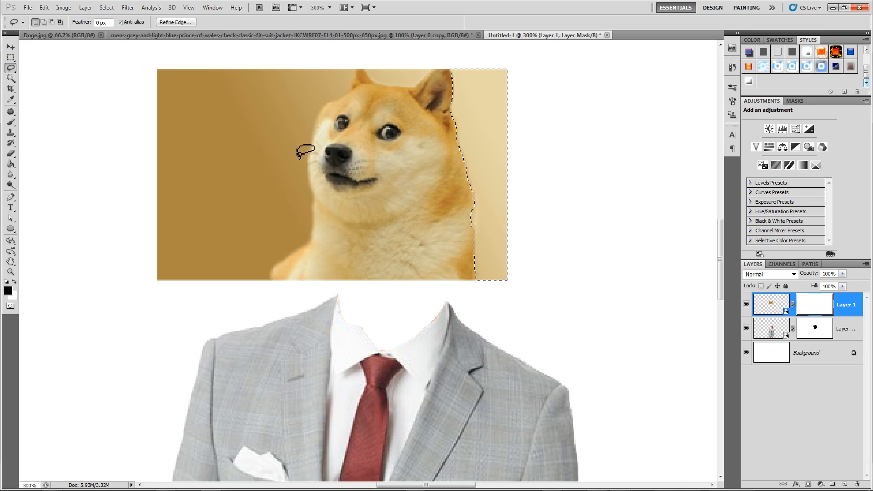
pyautogui.press('alt')
pyautogui.moveTo(474, 198); pyautogui.dragTo(481, 196)
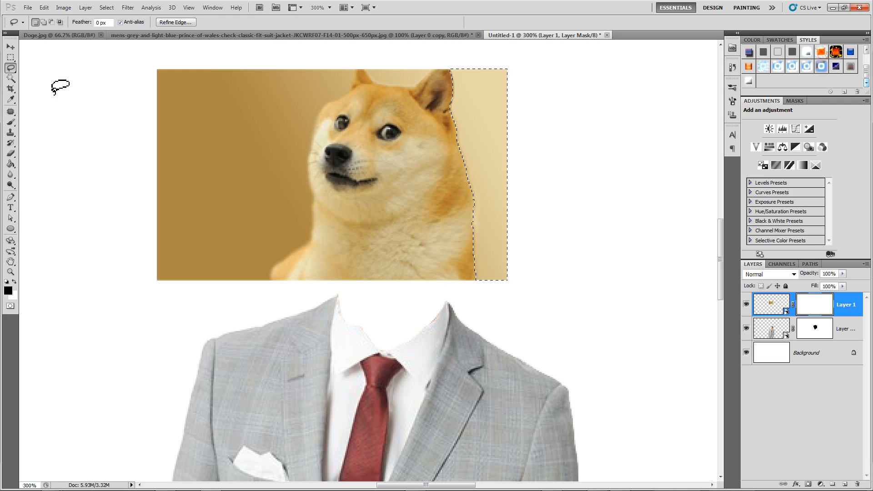
# Add the remaining background around the Doge on Layer 1's image with the Magic Wand, then invert the selection
pyautogui.click(10, 78)
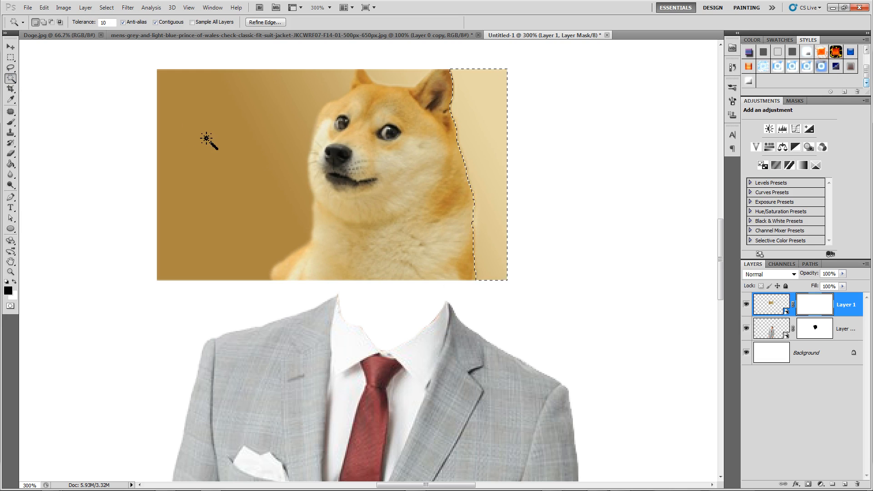
pyautogui.press('shift')
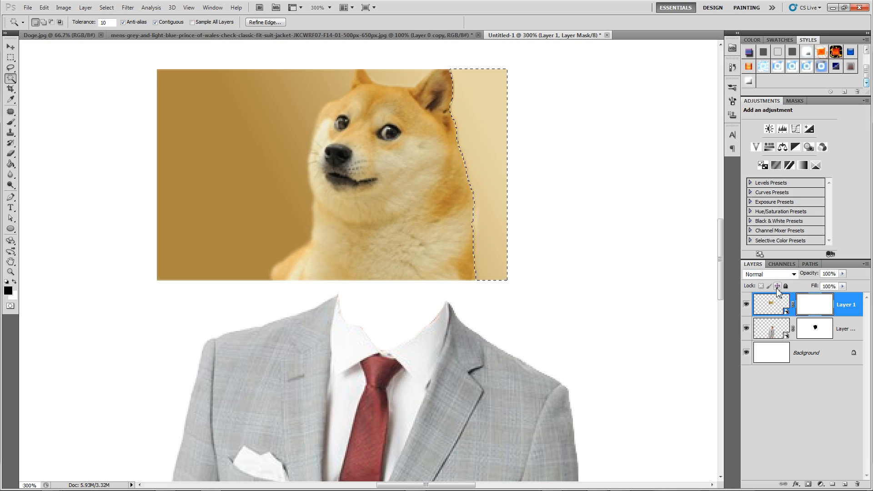
pyautogui.click(770, 303)
pyautogui.keyDown('shift'); pyautogui.click(270, 187); pyautogui.keyUp('shift')
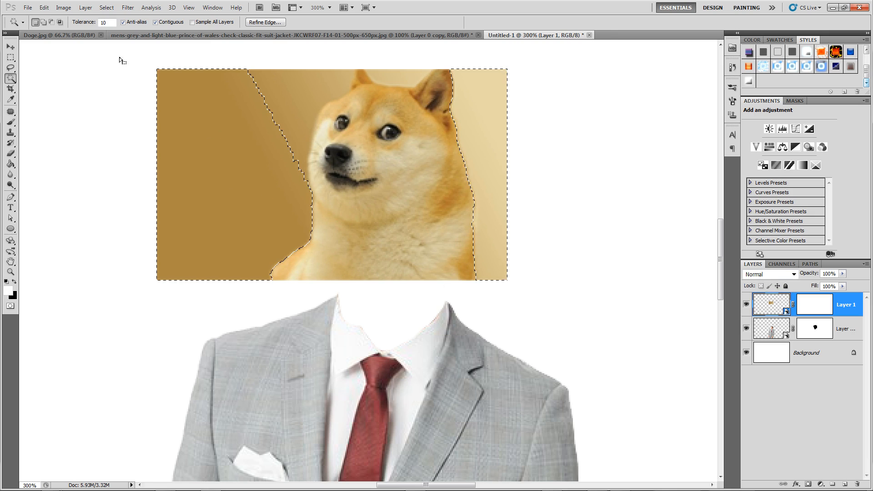
pyautogui.keyDown('shift'); pyautogui.click(298, 129); pyautogui.keyUp('shift')
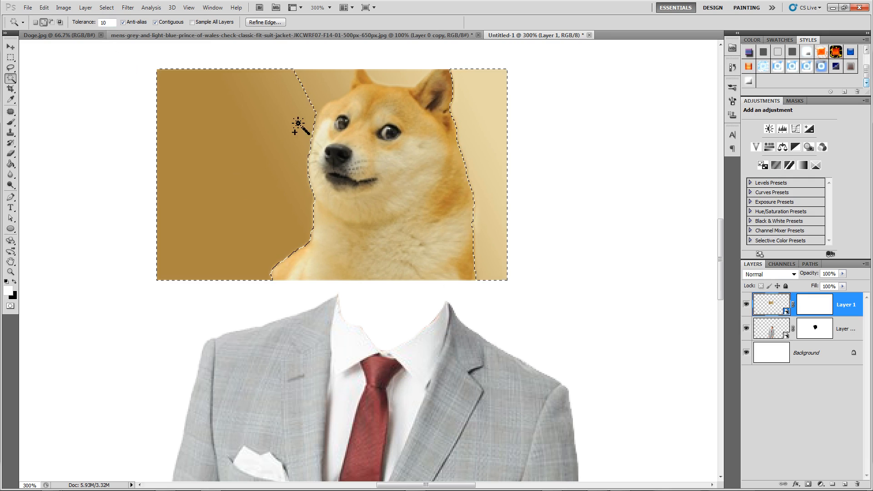
pyautogui.keyDown('shift'); pyautogui.click(339, 87); pyautogui.keyUp('shift')
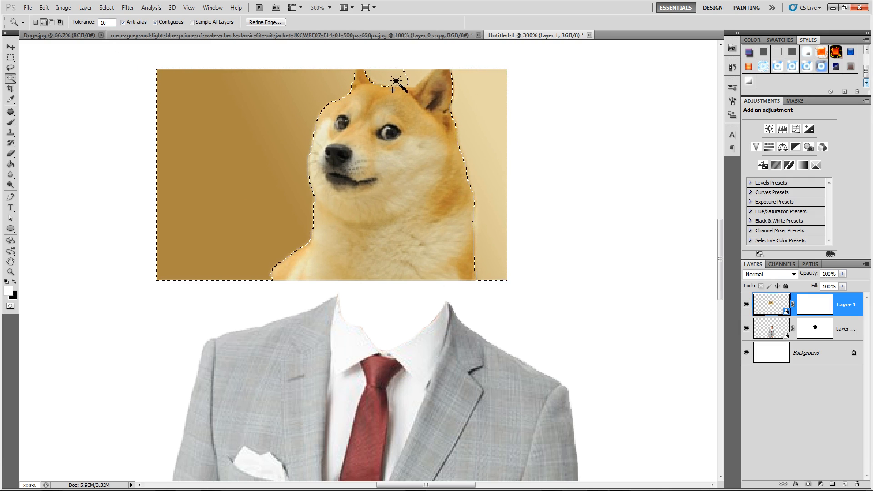
pyautogui.click(418, 75)
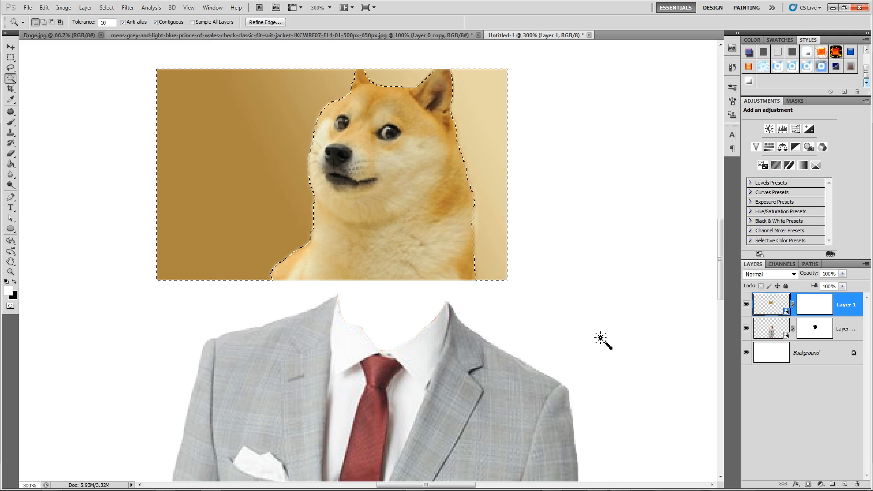
pyautogui.hotkey('ctrl', 'shift', 'i')
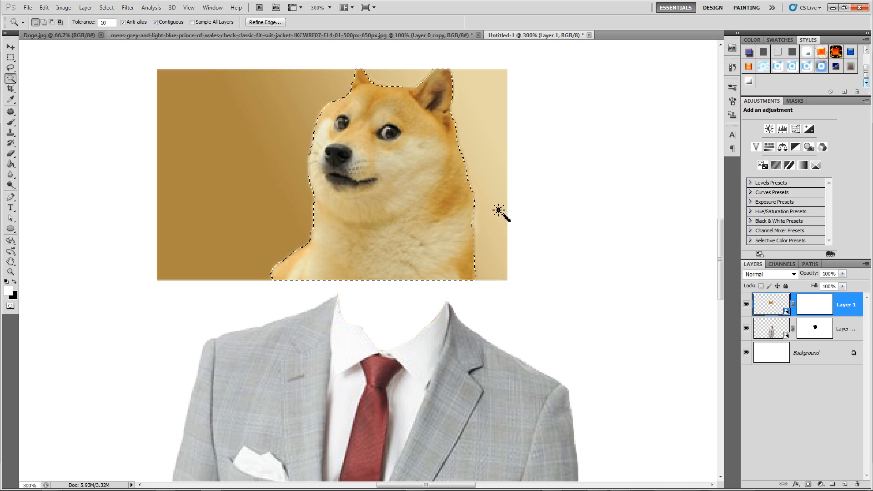
# Refine the Doge selection's edge with a 2.1 px radius, 28% contrast, 0% edge shift and slight smoothing
pyautogui.click(106, 8)
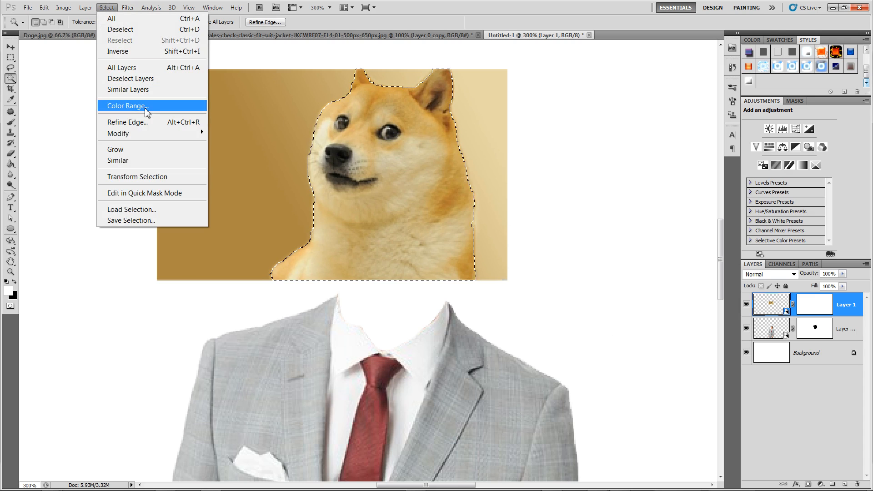
pyautogui.click(145, 122)
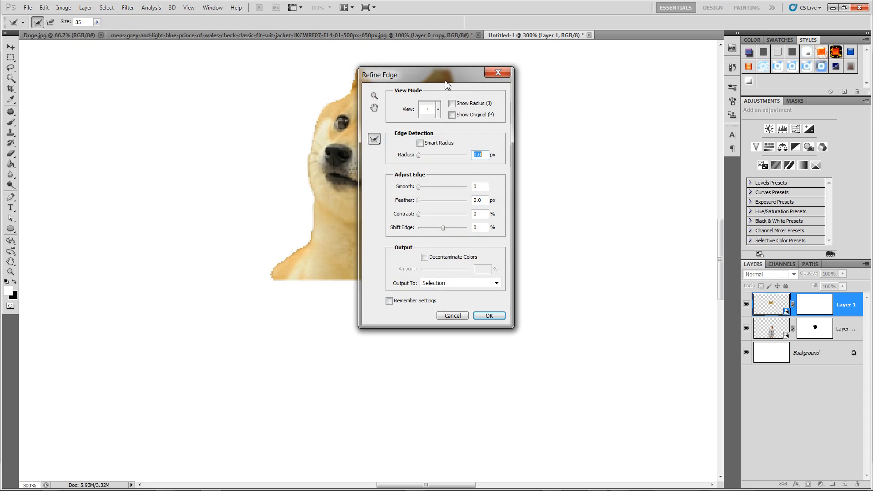
pyautogui.moveTo(447, 82); pyautogui.dragTo(608, 96)
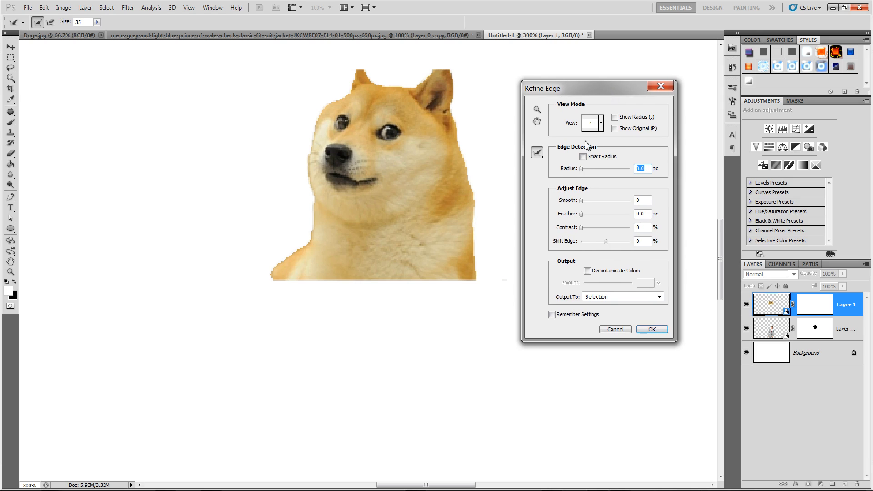
pyautogui.click(615, 118)
pyautogui.moveTo(588, 170); pyautogui.dragTo(587, 170)
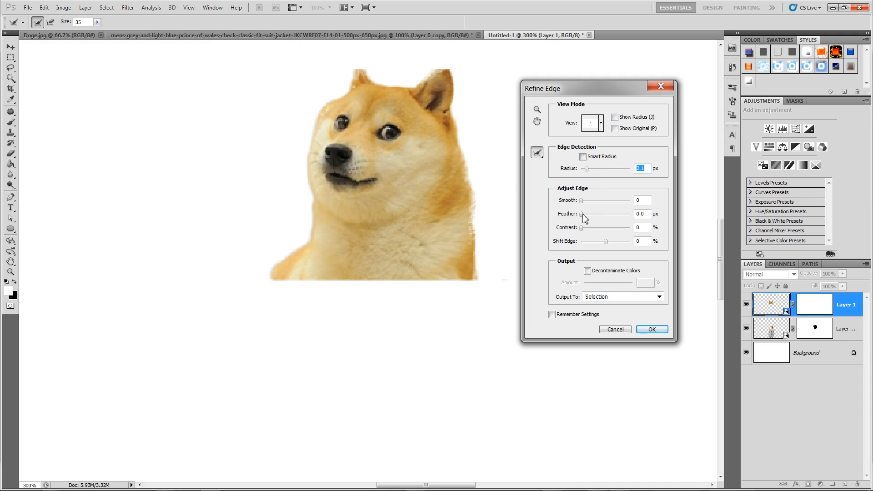
pyautogui.moveTo(581, 214); pyautogui.dragTo(607, 244)
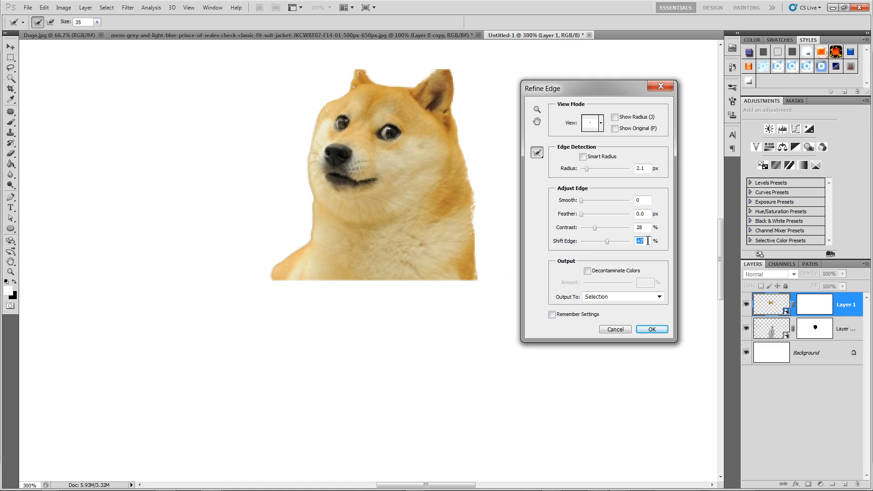
pyautogui.write('0')
pyautogui.moveTo(582, 201); pyautogui.dragTo(589, 202)
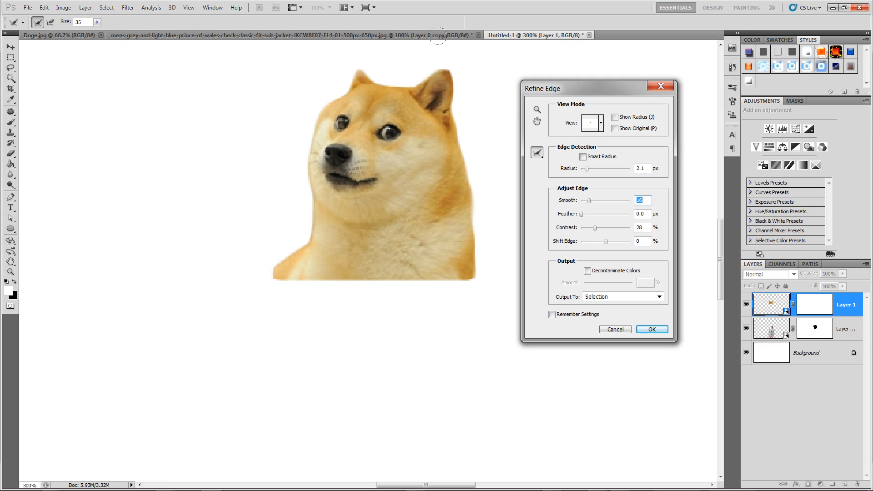
pyautogui.click(630, 329)
pyautogui.click(657, 331)
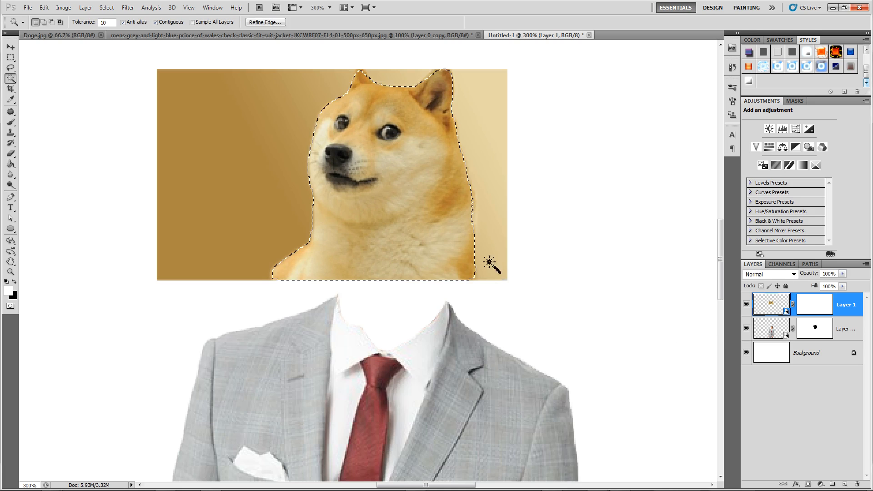
# Hide the background around the Doge by filling Layer 1's mask with black outside the Doge, and clear the selection
pyautogui.click(816, 304)
pyautogui.press('x')
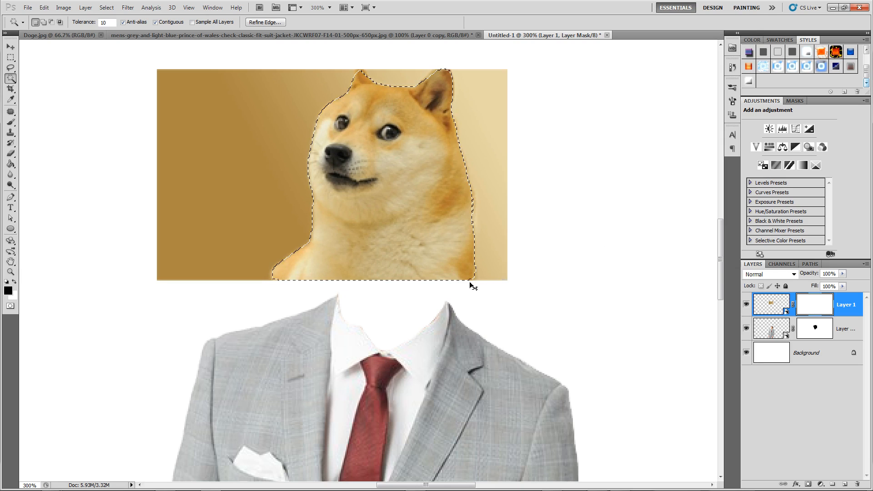
pyautogui.hotkey('alt', 'BackSpace')
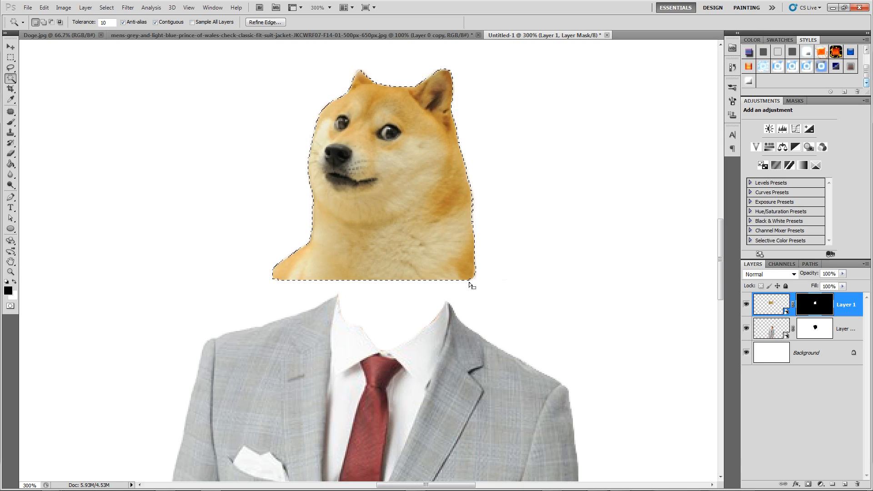
pyautogui.hotkey('ctrl', 'd')
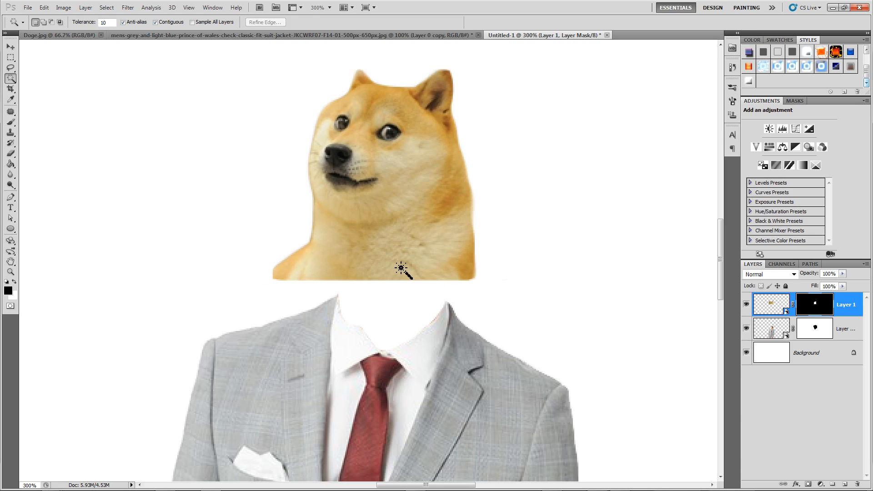
# Place Layer 1 beneath the suit layer and position the Doge so its neck sits inside the shirt collar
pyautogui.press('v')
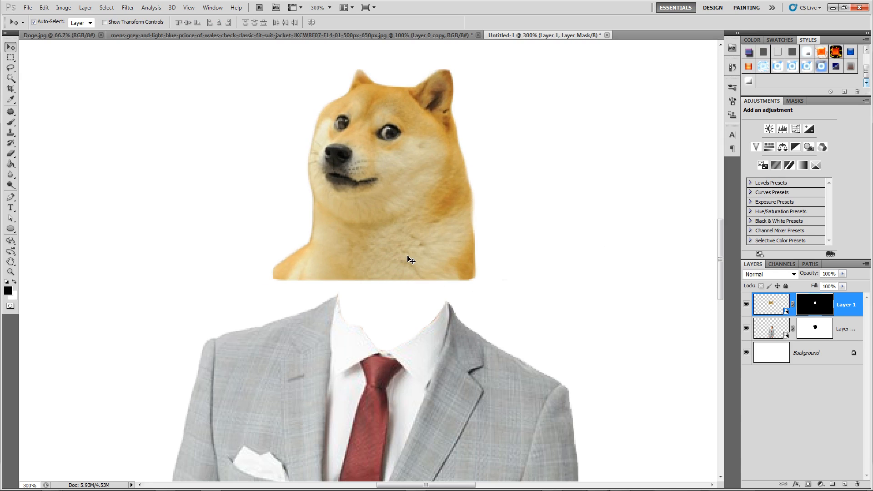
pyautogui.moveTo(405, 260); pyautogui.dragTo(408, 339)
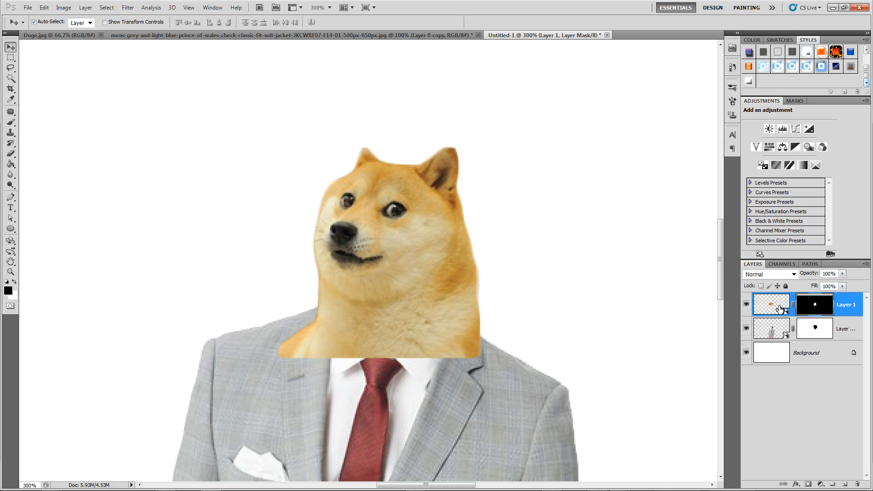
pyautogui.moveTo(857, 314); pyautogui.dragTo(858, 335)
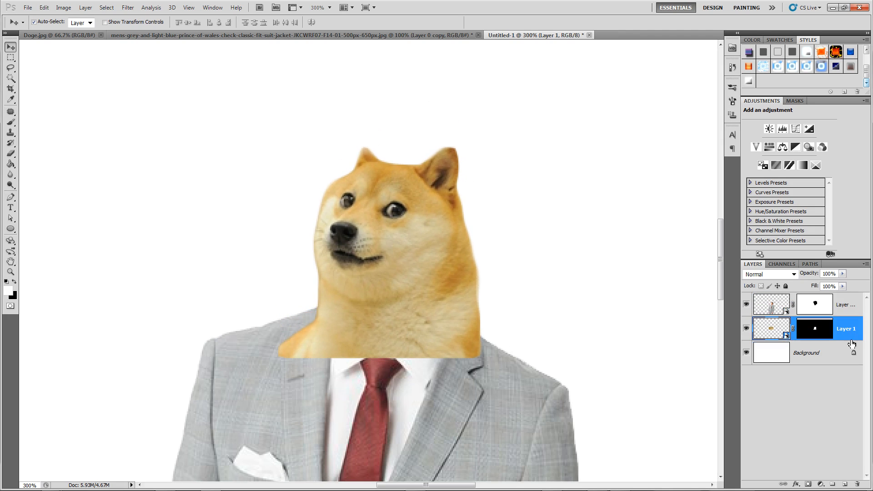
pyautogui.moveTo(432, 277); pyautogui.dragTo(433, 300)
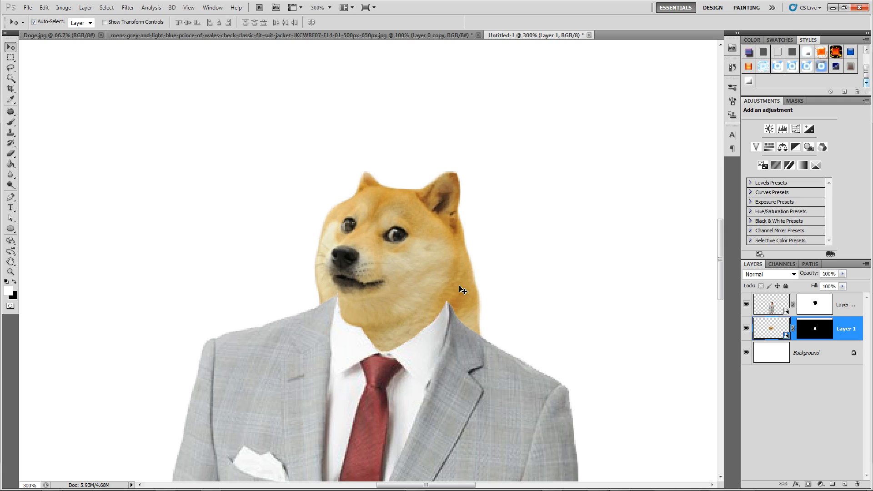
# Convert the masked Doge layer, Layer 1, to a Smart Object
pyautogui.rightClick(769, 334)
pyautogui.click(860, 324)
pyautogui.rightClick(859, 324)
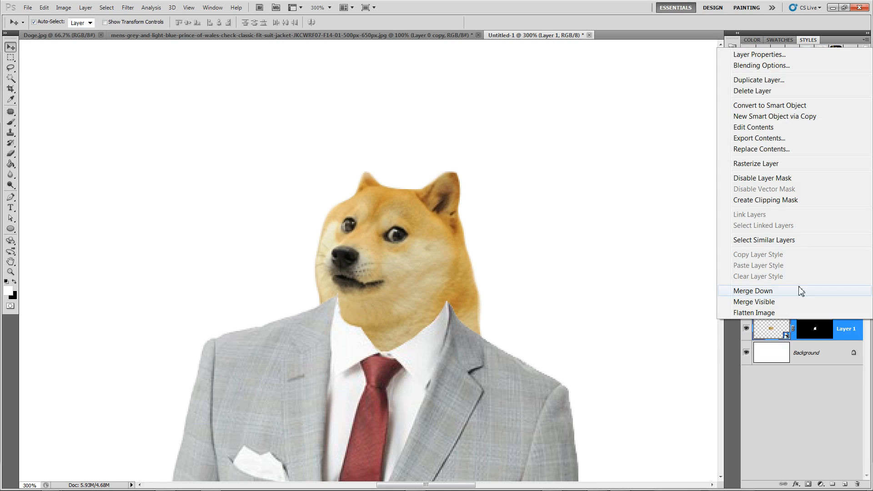
pyautogui.click(816, 380)
pyautogui.click(814, 331)
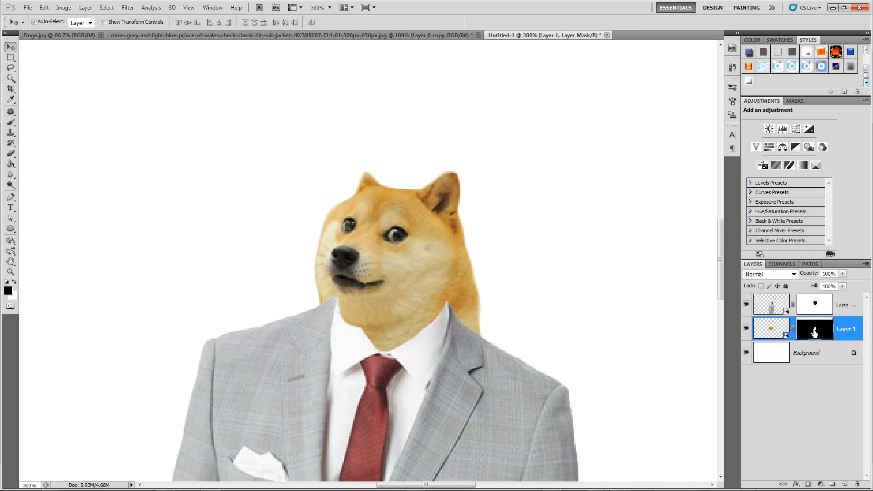
pyautogui.rightClick(858, 326)
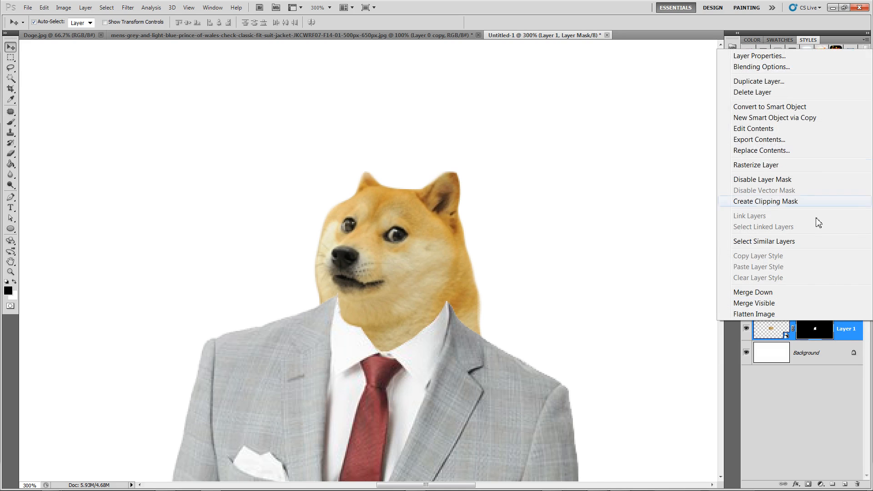
pyautogui.click(786, 109)
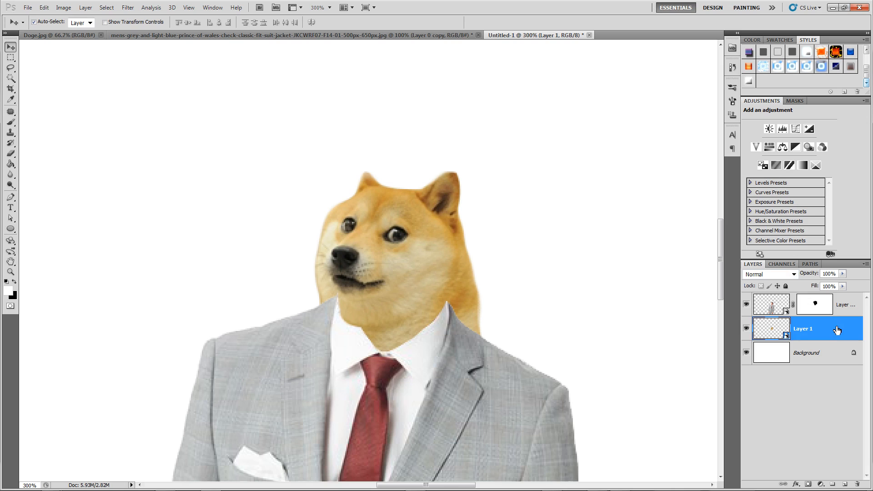
# Duplicate Layer 1 and rasterize the copy
pyautogui.hotkey('ctrl', 'j')
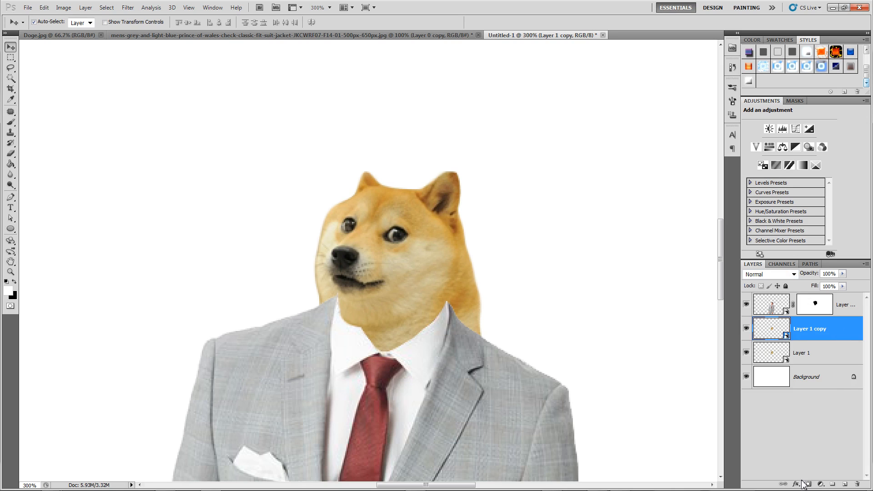
pyautogui.rightClick(843, 329)
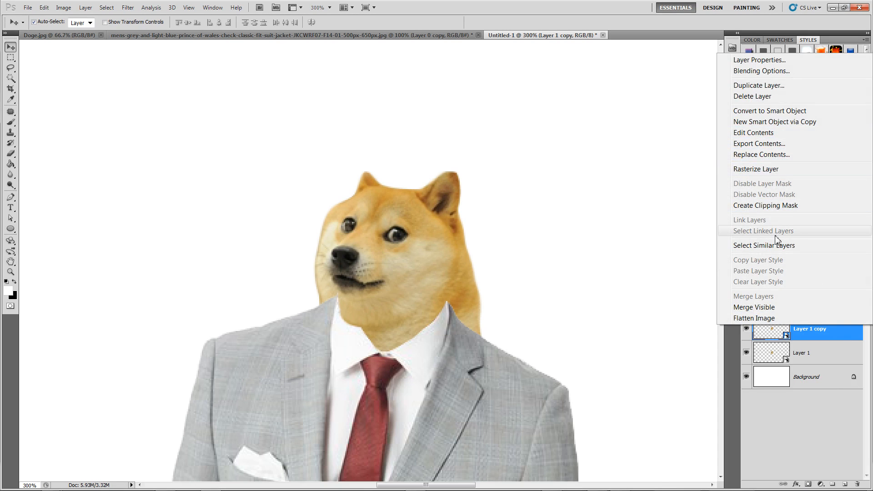
pyautogui.click(784, 169)
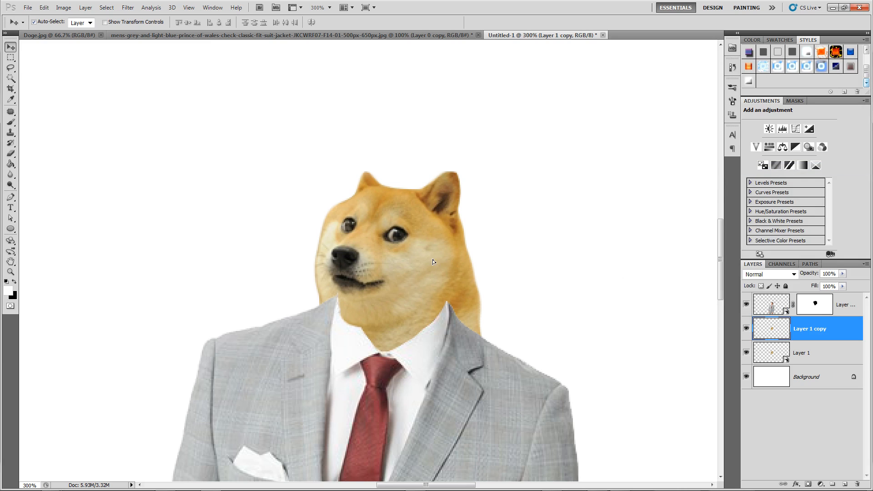
# Move the rasterized Doge copy up and to the right of the original head, and select Layer 1
pyautogui.moveTo(433, 262); pyautogui.dragTo(452, 219)
pyautogui.click(753, 359)
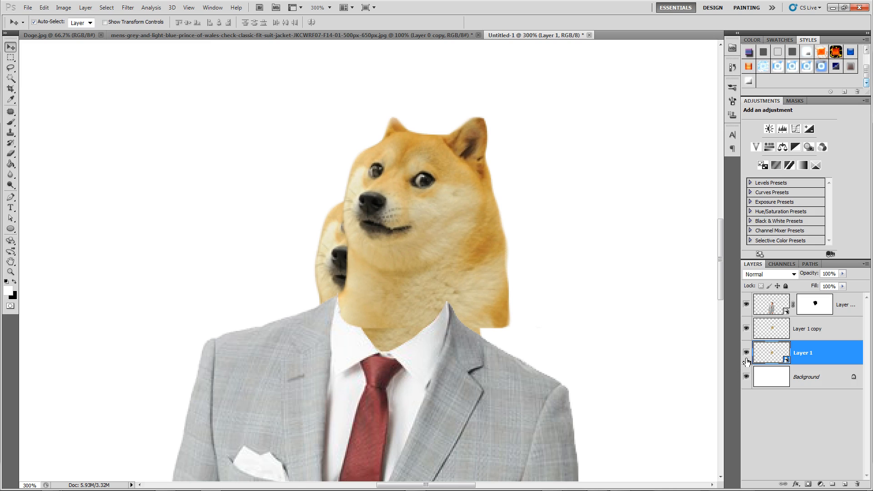
# Hide Layer 1 and move the rasterized Doge copy so its neck sits inside the shirt collar
pyautogui.click(746, 353)
pyautogui.moveTo(433, 285)
pyautogui.mouseDown()
pyautogui.moveTo(410, 298)
pyautogui.moveTo(413, 332)
pyautogui.moveTo(427, 294)
pyautogui.mouseUp()
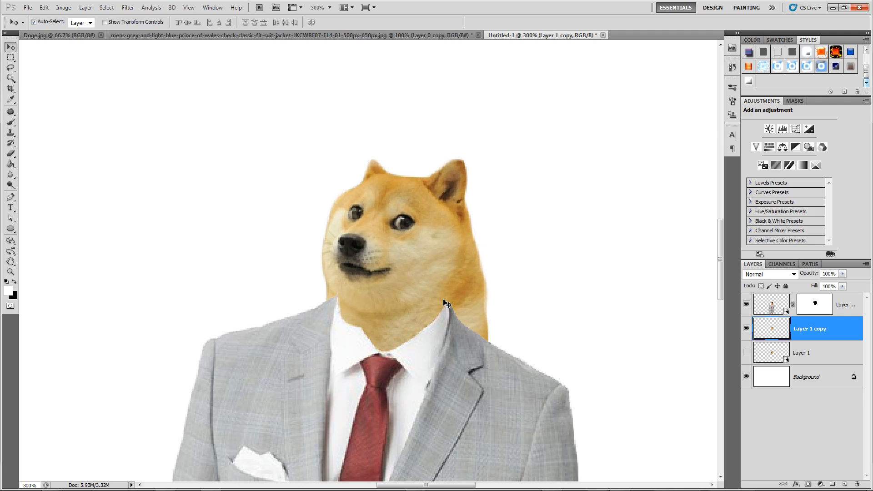
pyautogui.moveTo(423, 279); pyautogui.dragTo(418, 270)
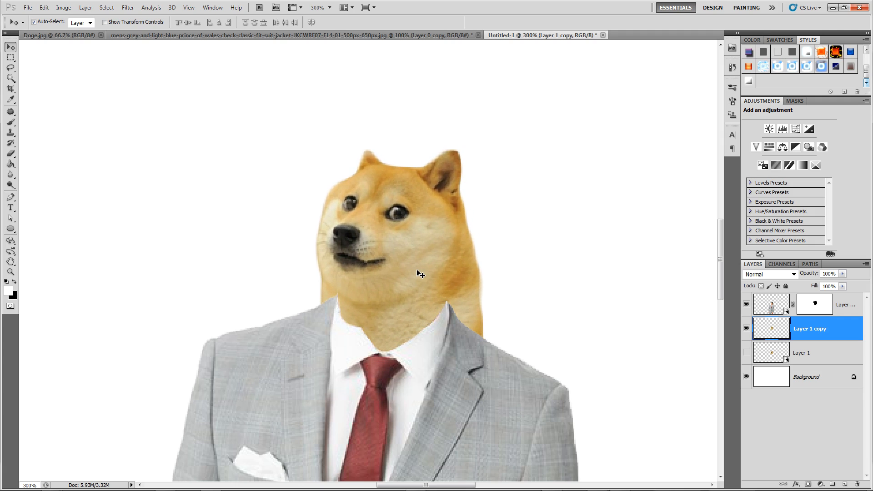
# Lasso a freehand selection around the Doge's neck on Layer 1 copy, from below the chin down past the collar
pyautogui.click(10, 67)
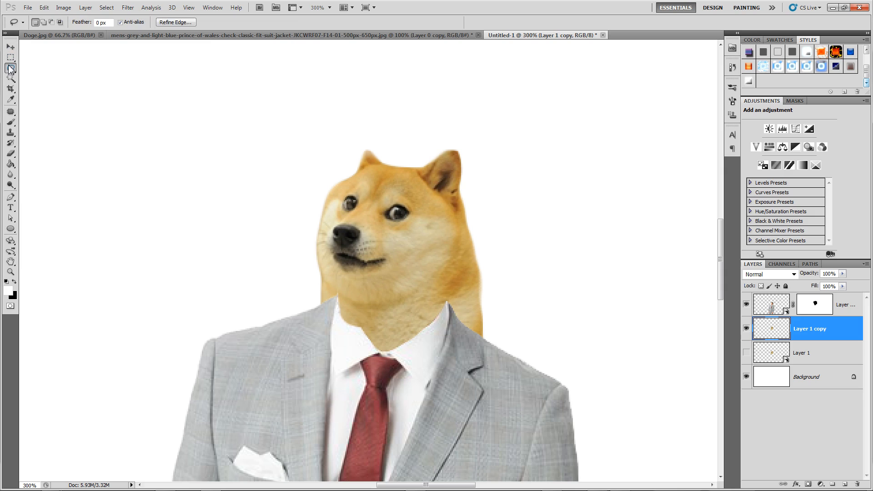
pyautogui.click(34, 72)
pyautogui.moveTo(417, 299)
pyautogui.mouseDown()
pyautogui.moveTo(474, 284)
pyautogui.moveTo(512, 308)
pyautogui.moveTo(517, 406)
pyautogui.moveTo(487, 422)
pyautogui.moveTo(353, 443)
pyautogui.moveTo(274, 400)
pyautogui.moveTo(260, 323)
pyautogui.moveTo(321, 274)
pyautogui.mouseUp()
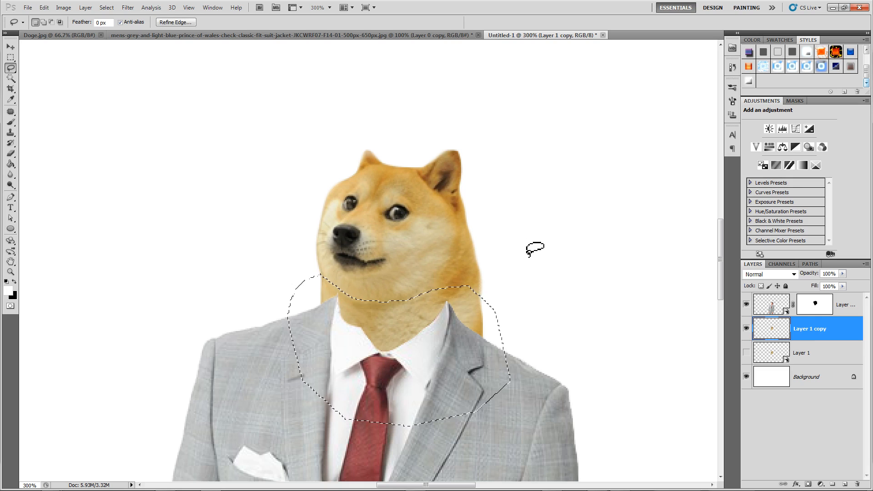
# Warp the selected neck inward from both sides so it fits within the shirt collar, and deselect it
pyautogui.hotkey('ctrl', 't')
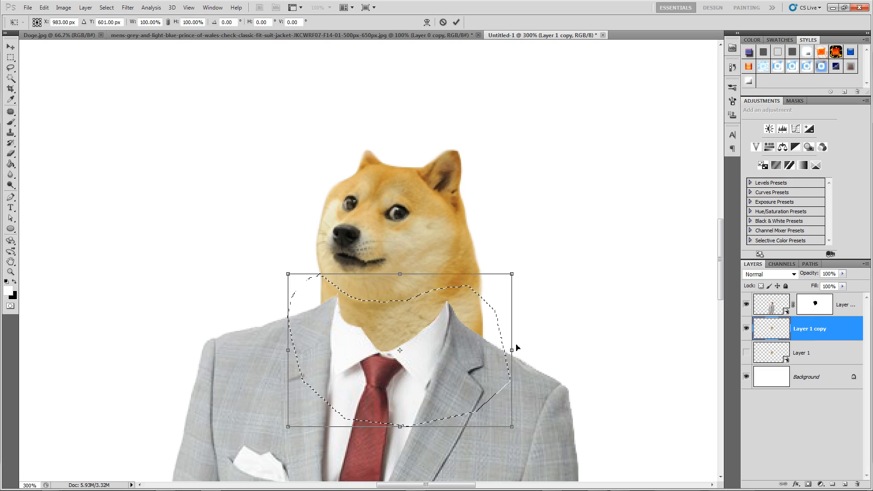
pyautogui.moveTo(512, 350); pyautogui.dragTo(484, 350)
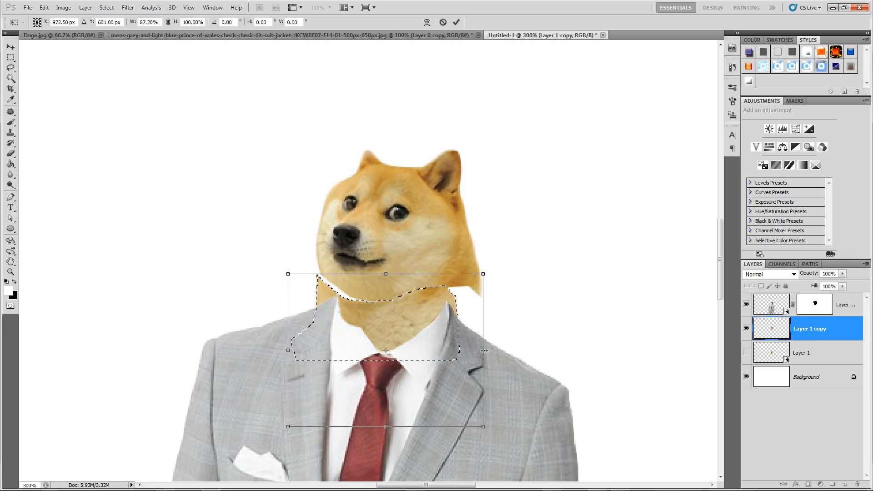
pyautogui.hotkey('ctrl', 'z')
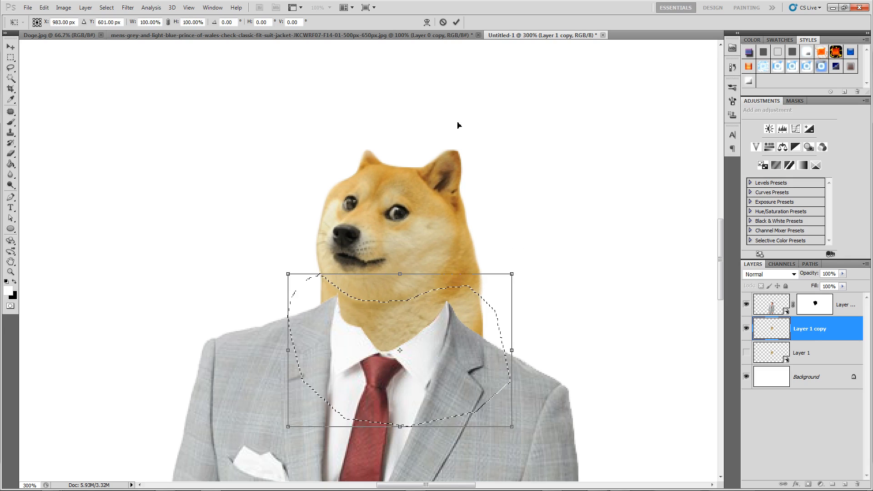
pyautogui.click(426, 22)
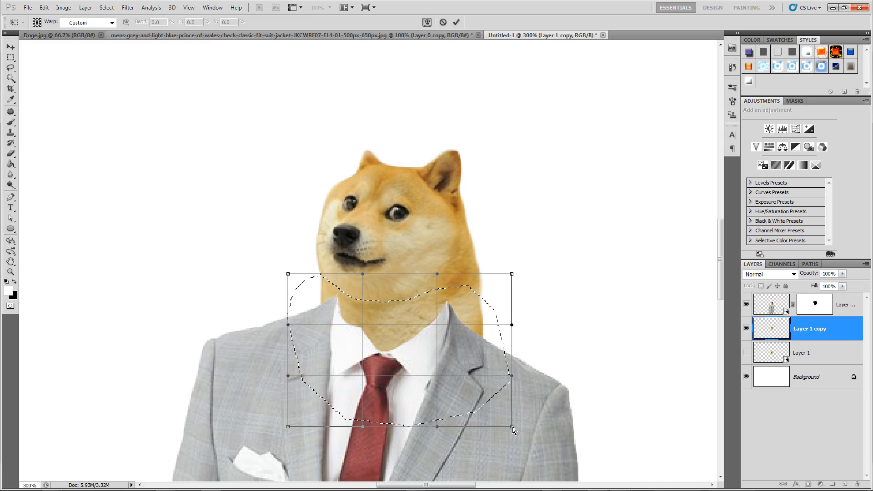
pyautogui.moveTo(512, 430); pyautogui.dragTo(468, 427)
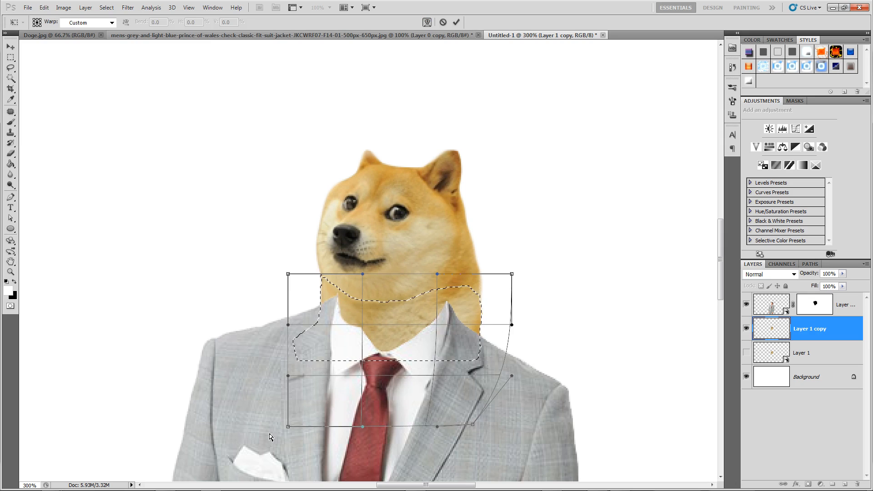
pyautogui.moveTo(289, 427); pyautogui.dragTo(349, 424)
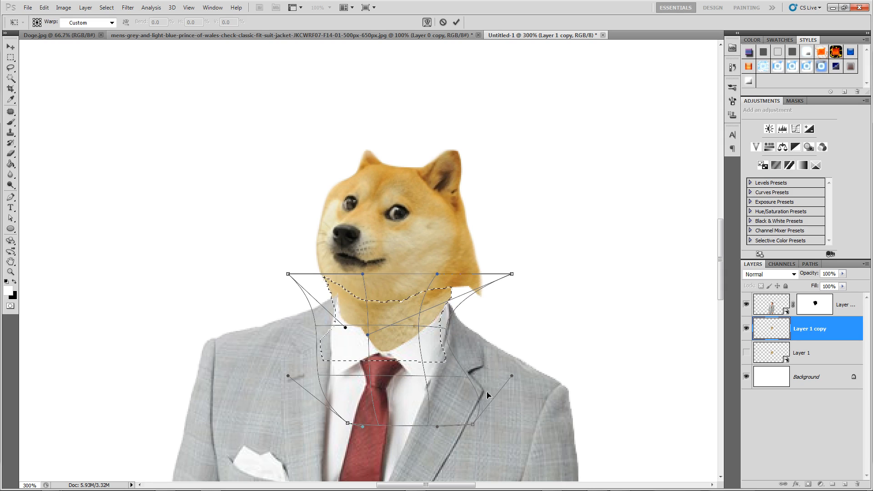
pyautogui.moveTo(511, 376); pyautogui.dragTo(461, 380)
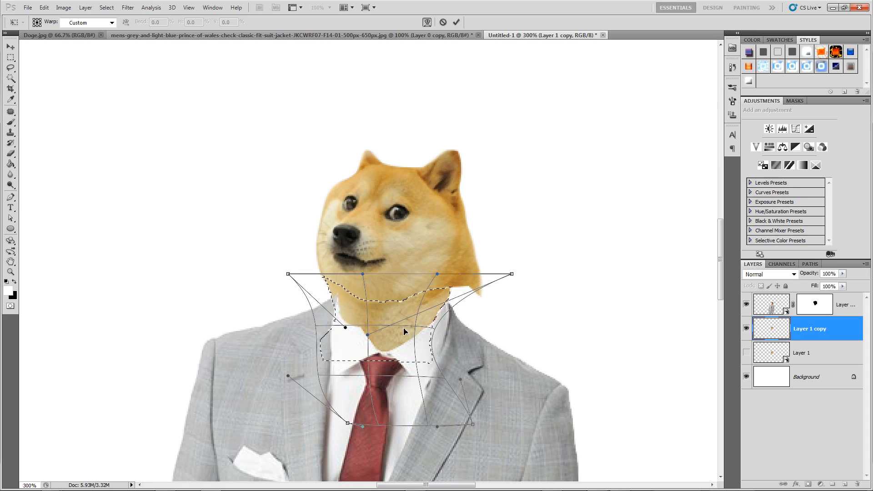
pyautogui.moveTo(405, 337); pyautogui.dragTo(414, 336)
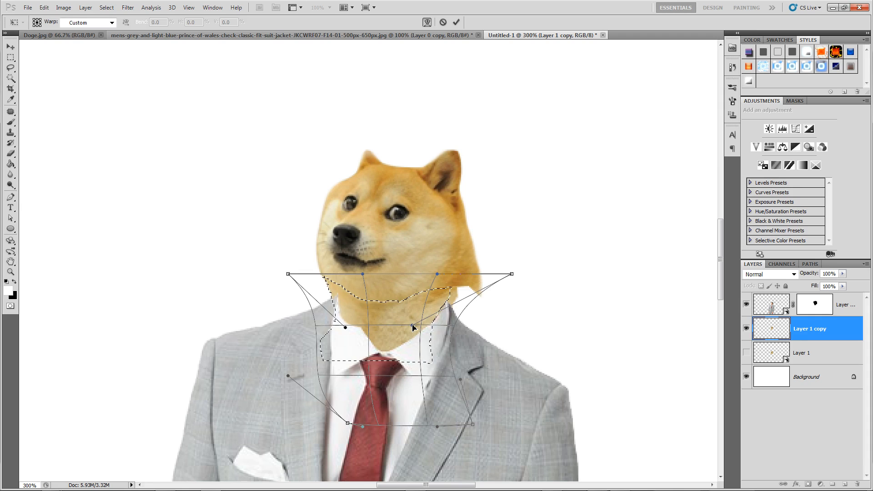
pyautogui.click(456, 21)
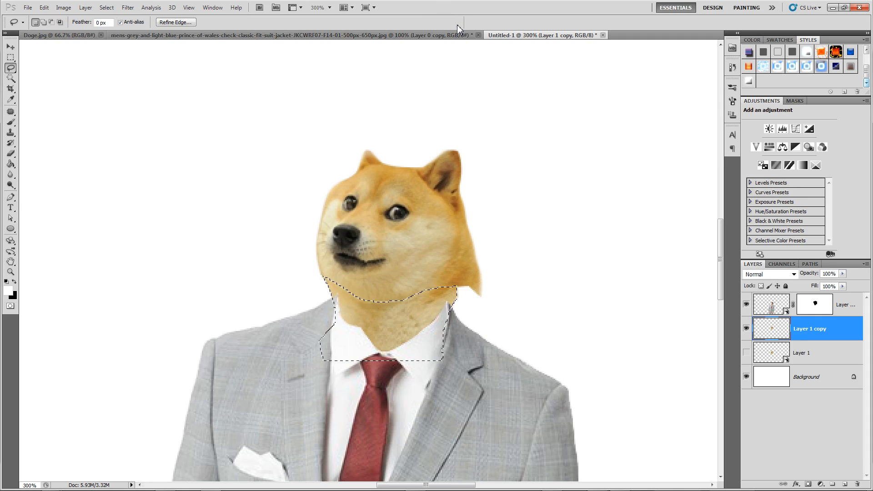
pyautogui.click(573, 205)
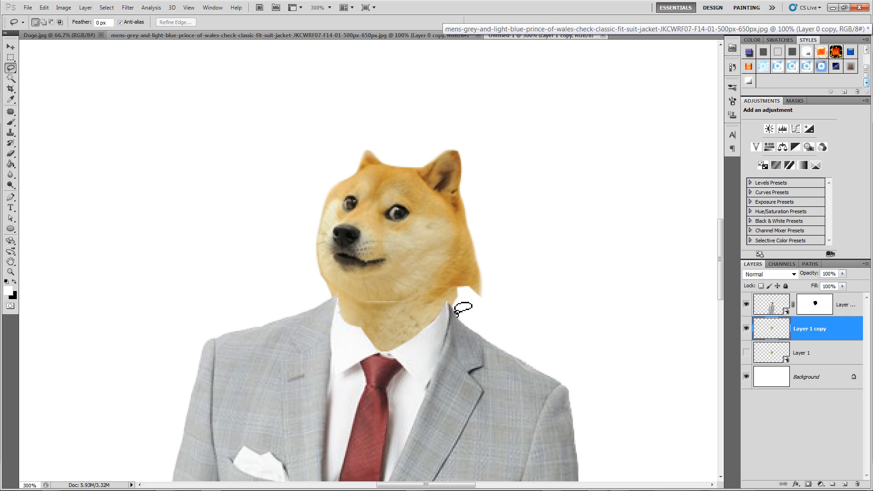
# Heal the seam line across the Doge's neck with the Healing Brush at size 20, sampling fur from the cheek
pyautogui.press('v')
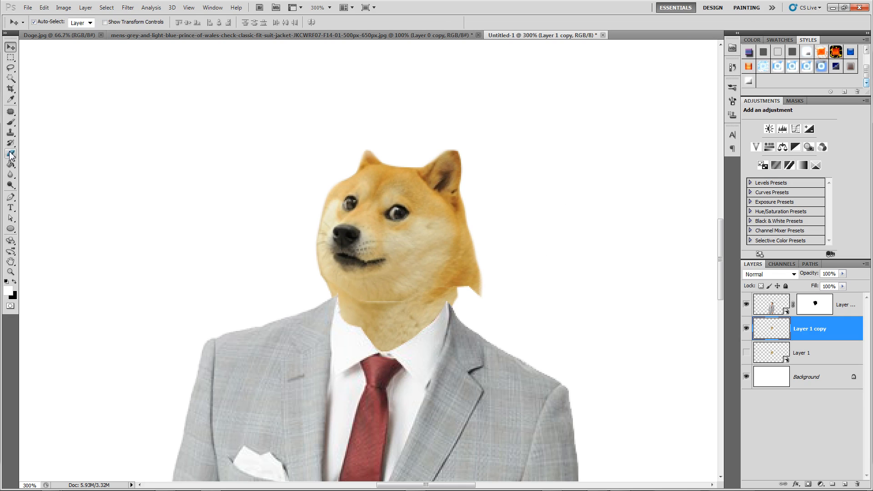
pyautogui.click(10, 123)
pyautogui.click(11, 111)
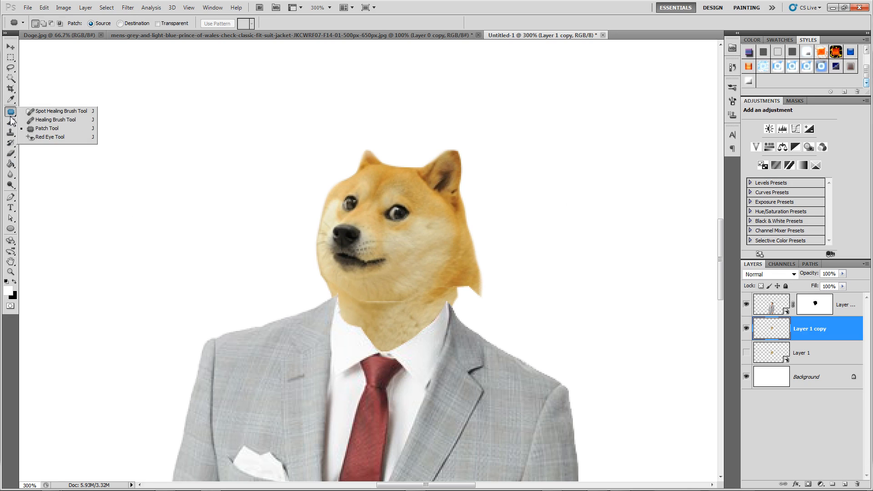
pyautogui.click(46, 120)
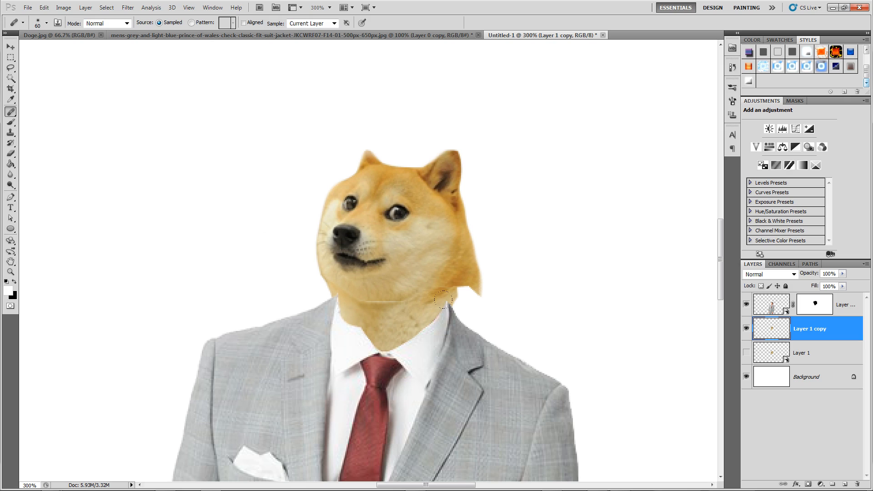
pyautogui.press('[')
pyautogui.press('[')
pyautogui.click(371, 300)
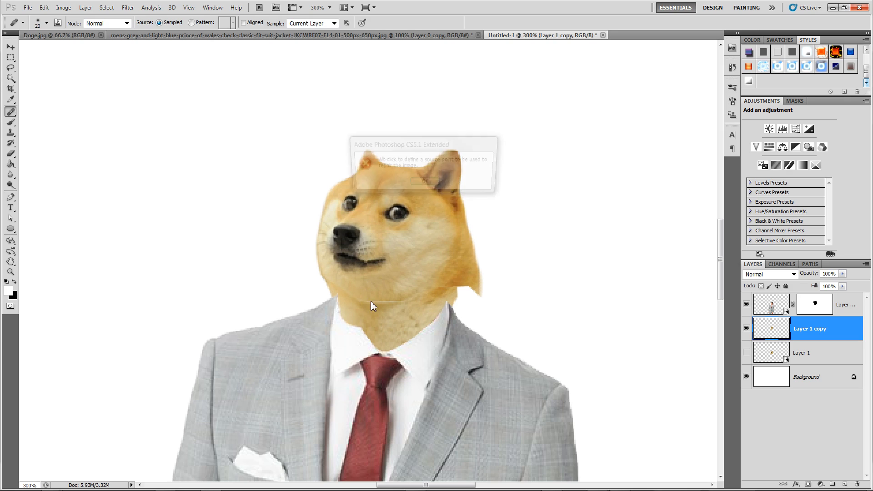
pyautogui.click(417, 184)
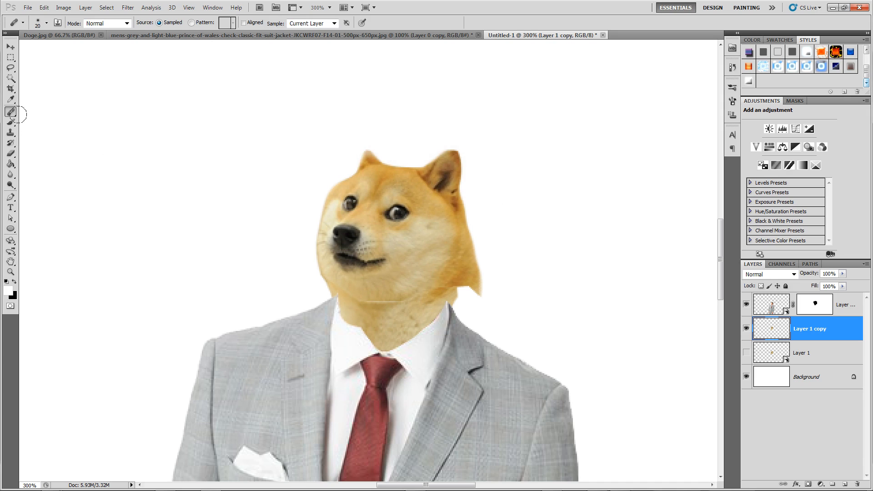
pyautogui.keyDown('alt'); pyautogui.click(440, 267); pyautogui.keyUp('alt')
pyautogui.moveTo(377, 301); pyautogui.dragTo(363, 302)
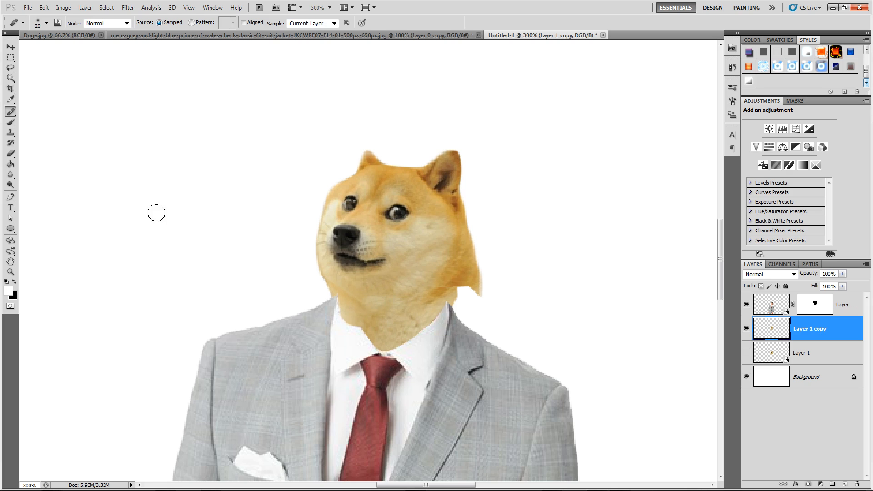
# Blend the remaining seam below the Doge's chin using the Patch tool with nearby clean fur
pyautogui.rightClick(10, 111)
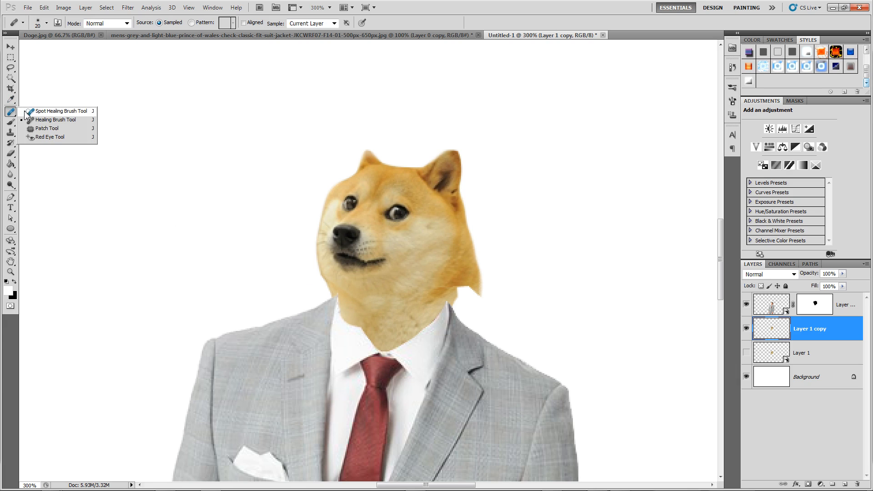
pyautogui.click(45, 128)
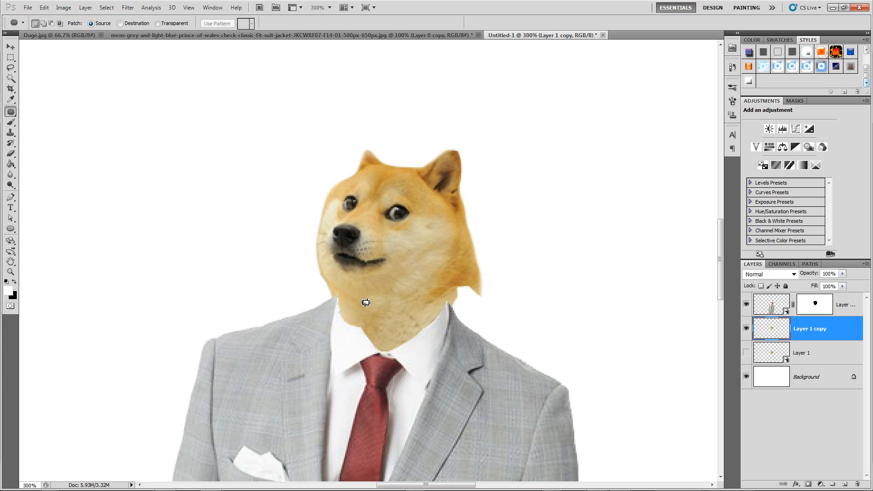
pyautogui.moveTo(374, 296)
pyautogui.mouseDown()
pyautogui.moveTo(385, 306)
pyautogui.moveTo(370, 296)
pyautogui.moveTo(366, 304)
pyautogui.moveTo(393, 303)
pyautogui.moveTo(349, 295)
pyautogui.mouseUp()
pyautogui.click(396, 312)
pyautogui.moveTo(394, 312)
pyautogui.mouseDown()
pyautogui.moveTo(426, 309)
pyautogui.moveTo(437, 286)
pyautogui.moveTo(408, 287)
pyautogui.moveTo(397, 300)
pyautogui.moveTo(400, 310)
pyautogui.moveTo(422, 299)
pyautogui.mouseUp()
pyautogui.click(376, 302)
# Add a layer mask to Layer 1 copy and paint black with a size 15 brush to round off the jagged fur beside the neck
pyautogui.click(807, 484)
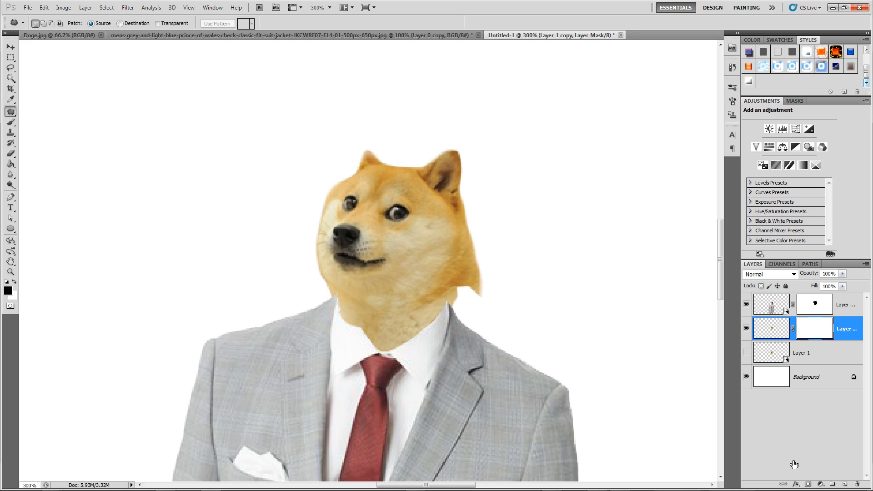
pyautogui.press('b')
pyautogui.press('x')
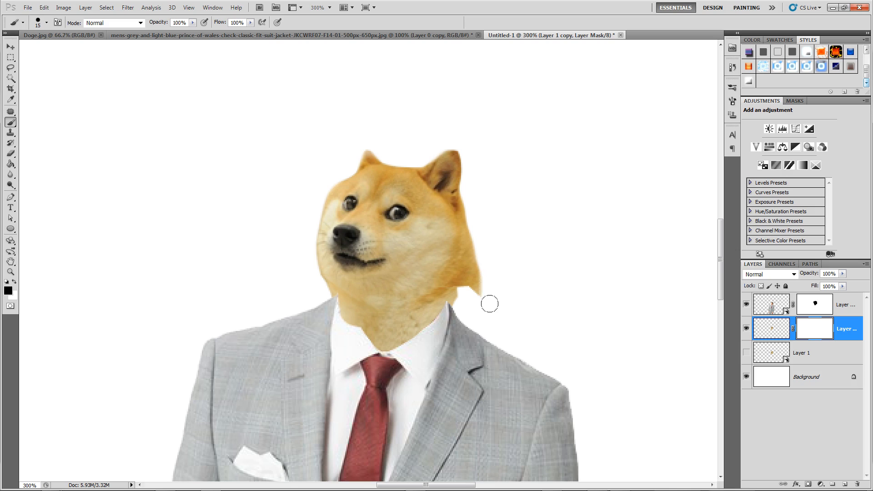
pyautogui.moveTo(485, 273)
pyautogui.mouseDown()
pyautogui.moveTo(479, 288)
pyautogui.moveTo(485, 255)
pyautogui.moveTo(476, 272)
pyautogui.mouseUp()
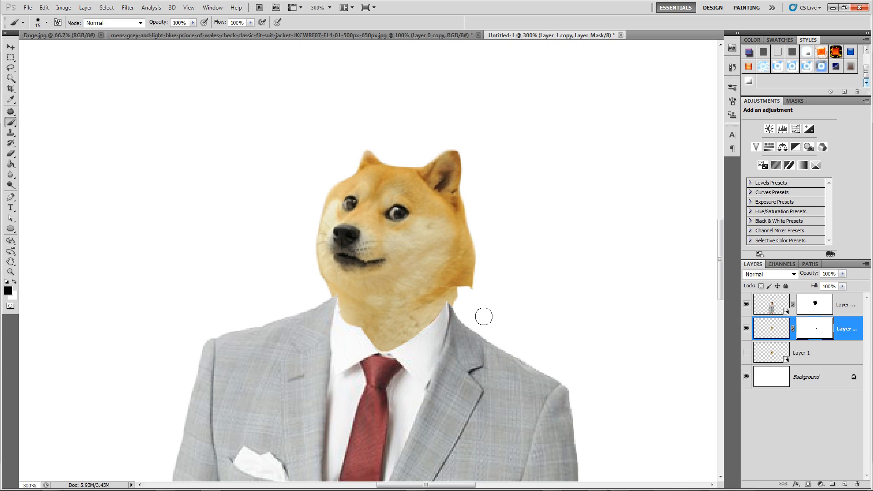
pyautogui.moveTo(483, 316)
pyautogui.mouseDown()
pyautogui.moveTo(471, 296)
pyautogui.moveTo(481, 255)
pyautogui.mouseUp()
pyautogui.moveTo(484, 225)
pyautogui.mouseDown()
pyautogui.moveTo(470, 302)
pyautogui.moveTo(470, 280)
pyautogui.moveTo(452, 314)
pyautogui.moveTo(485, 257)
pyautogui.mouseUp()
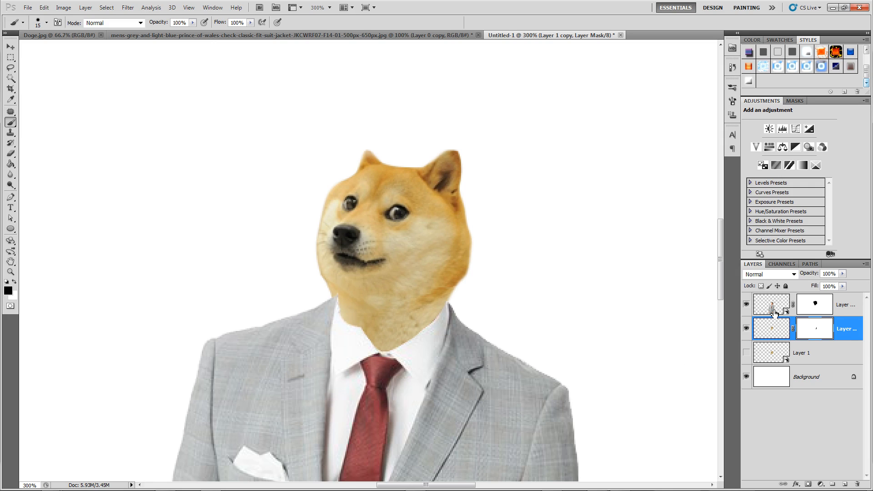
# Paint black on the suit layer's mask along the inner collar edges to reveal the Doge's neck fur over the shirt
pyautogui.click(774, 312)
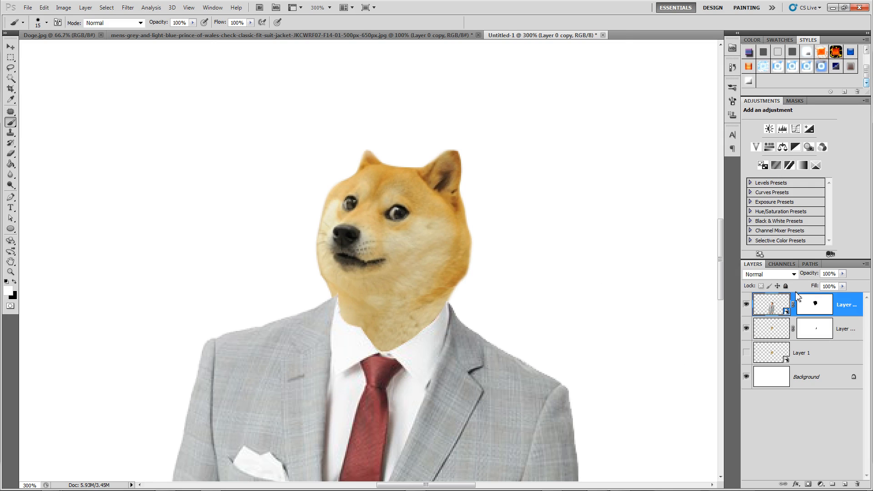
pyautogui.click(815, 304)
pyautogui.press('x')
pyautogui.moveTo(340, 300)
pyautogui.mouseDown()
pyautogui.moveTo(347, 306)
pyautogui.moveTo(339, 287)
pyautogui.moveTo(363, 317)
pyautogui.mouseUp()
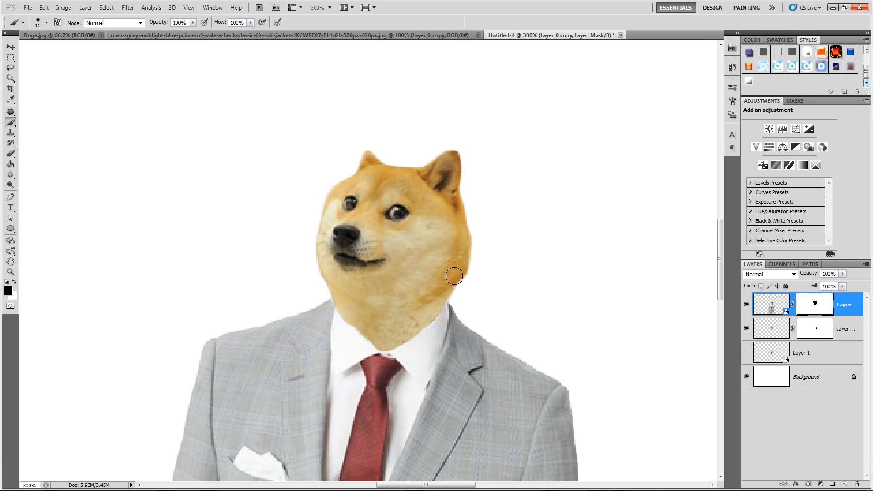
# Examine the Doge-in-suit composite at full-figure and close-up zoom levels
pyautogui.hotkey('ctrl', '-')
pyautogui.hotkey('ctrl', '-')
pyautogui.hotkey('ctrl', '-')
pyautogui.hotkey('ctrl', '-')
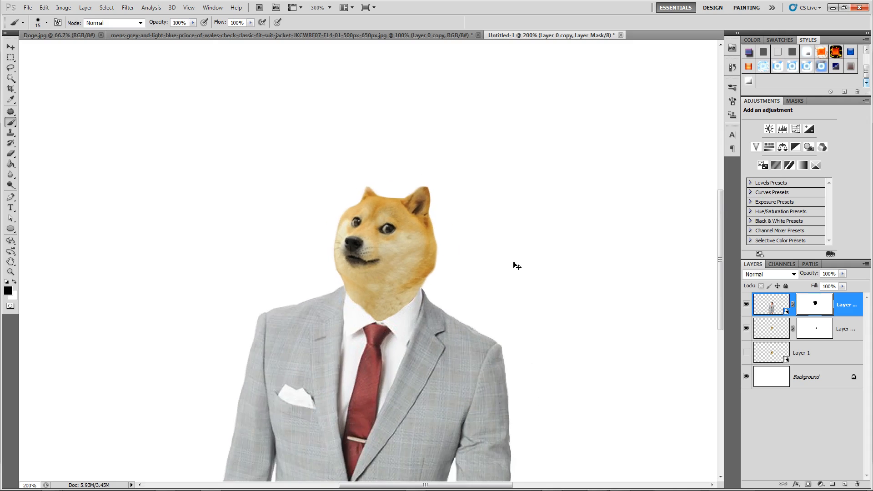
pyautogui.hotkey('ctrl', '+')
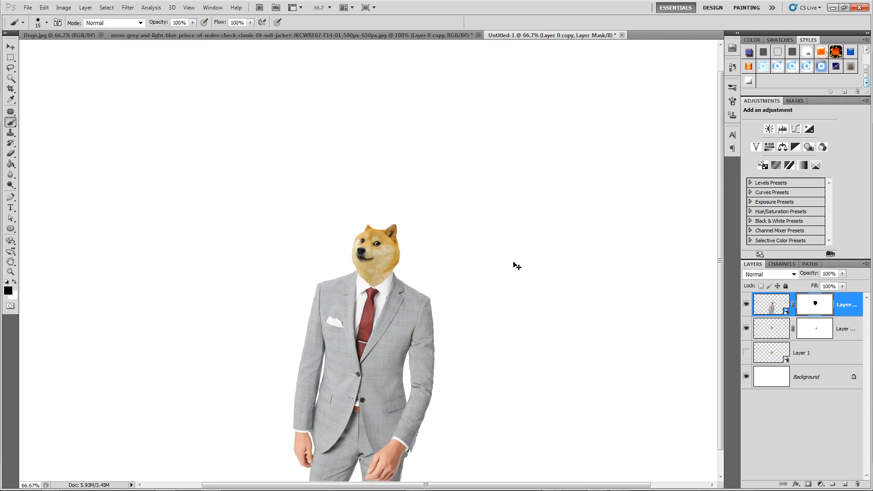
pyautogui.hotkey('ctrl', '+')
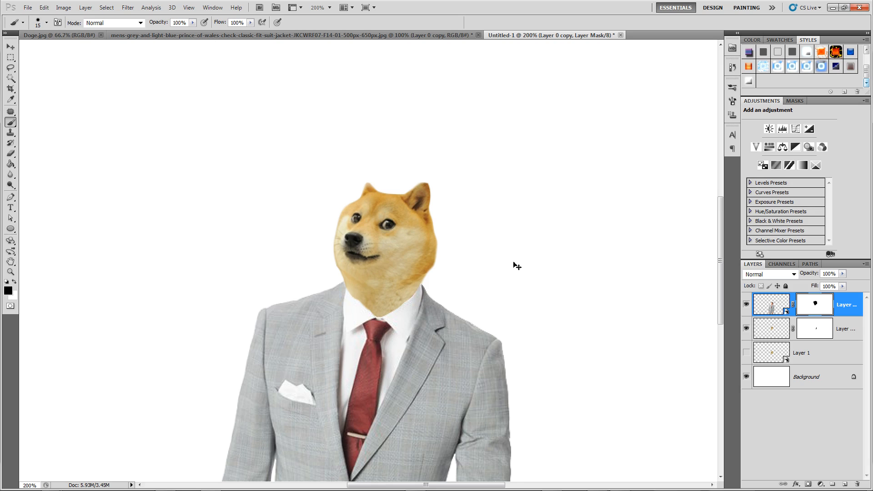
pyautogui.hotkey('ctrl', '-')
pyautogui.hotkey('ctrl', '-')
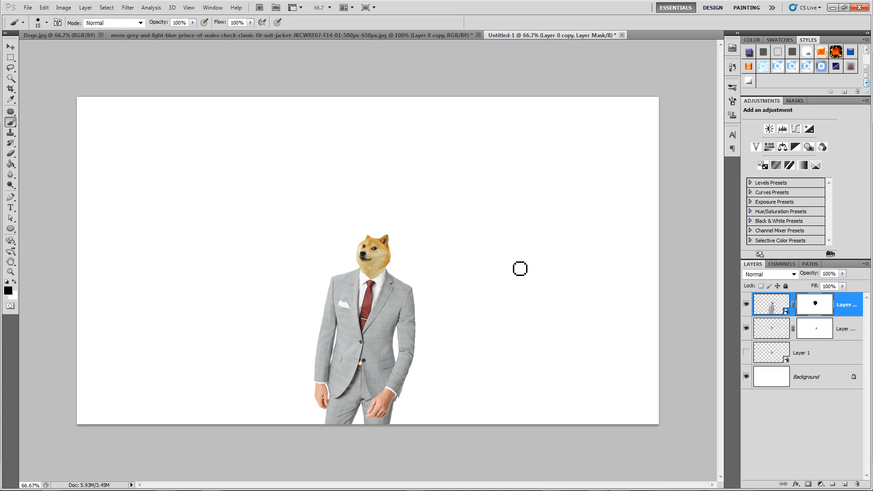
pyautogui.hotkey('ctrl', '+')
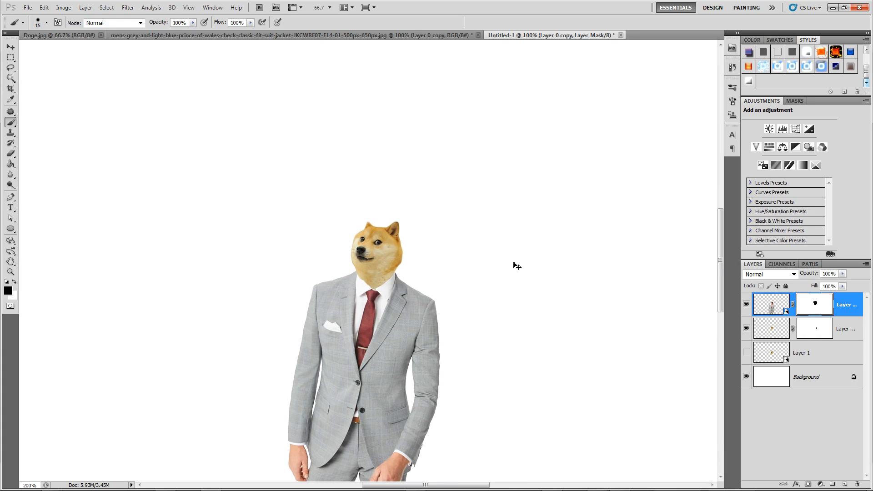
pyautogui.hotkey('ctrl', '+')
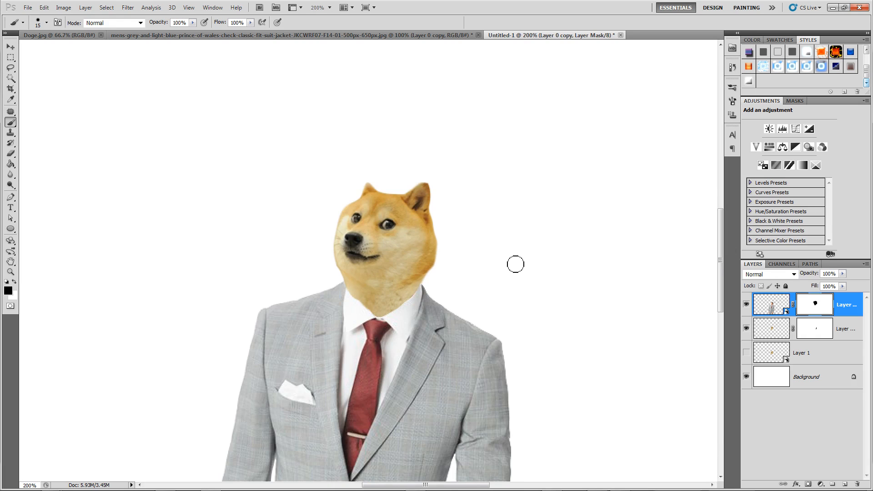